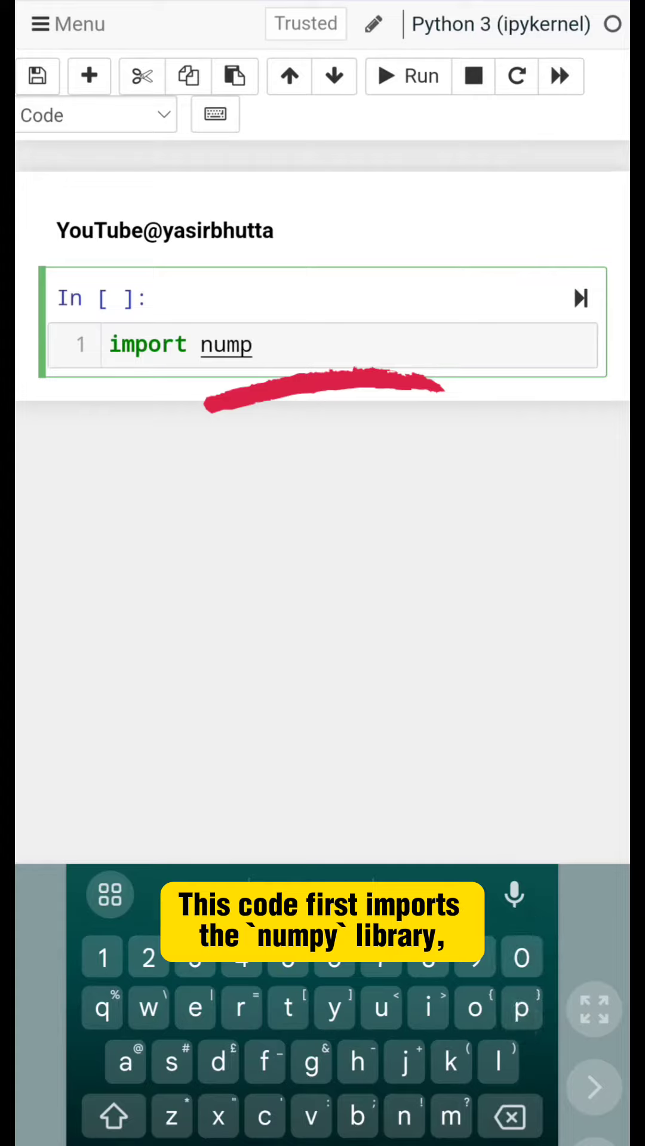
text(y a)
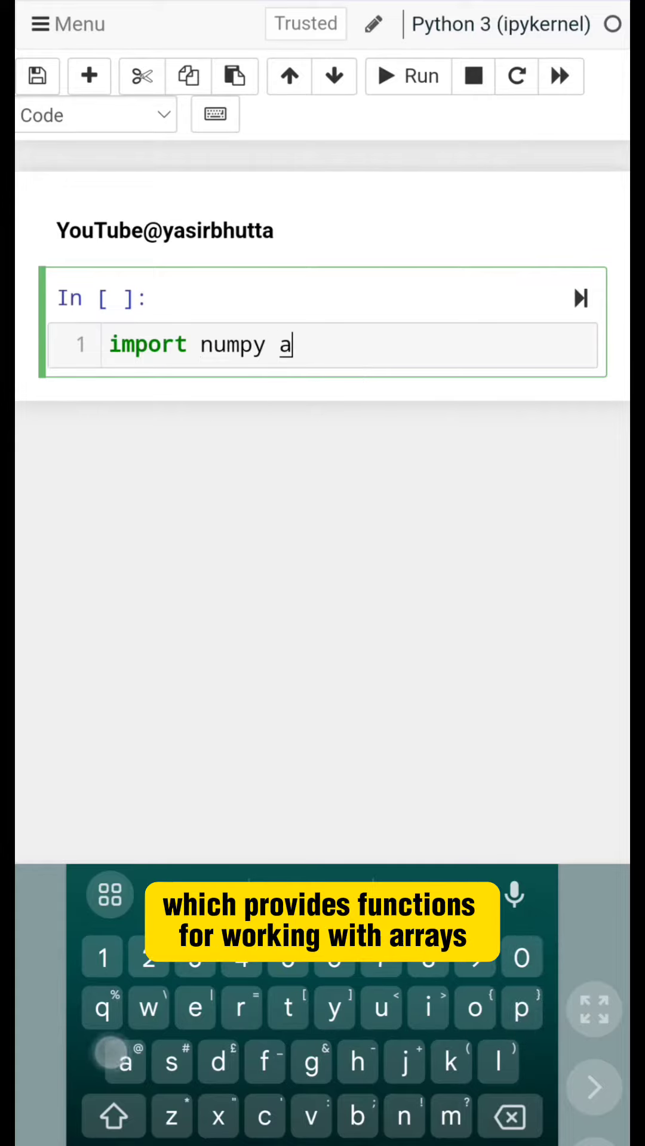
text(s np)
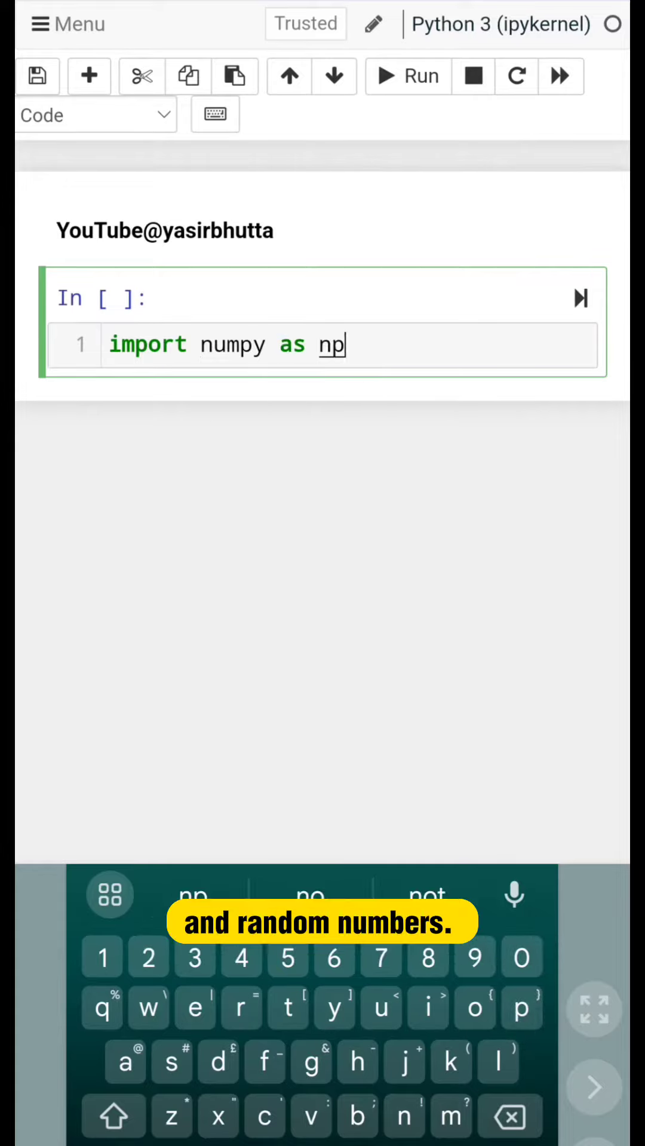
- Import numpy as np on the cell's first line
key(Return)
key(Return)
text(r)
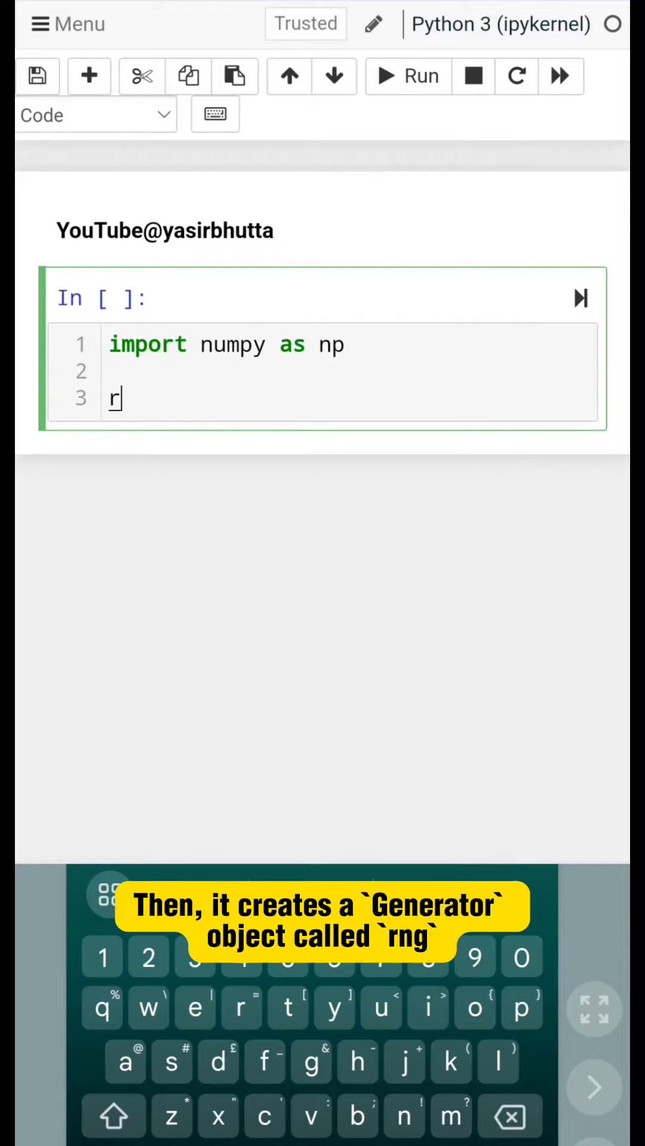
text(ng = )
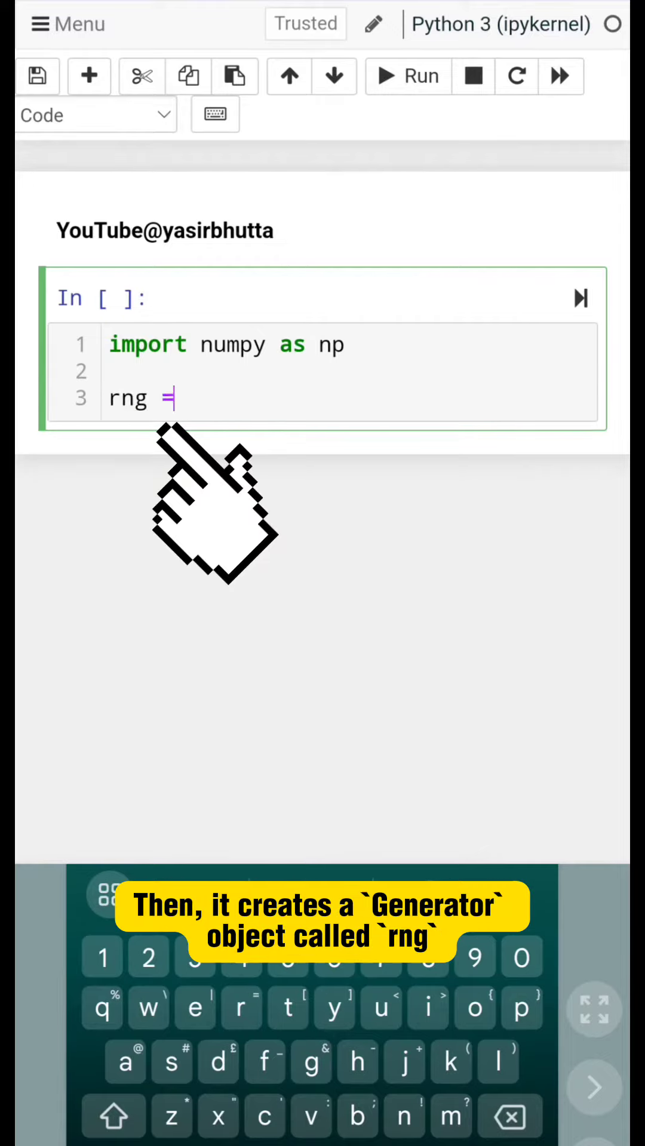
text(np.)
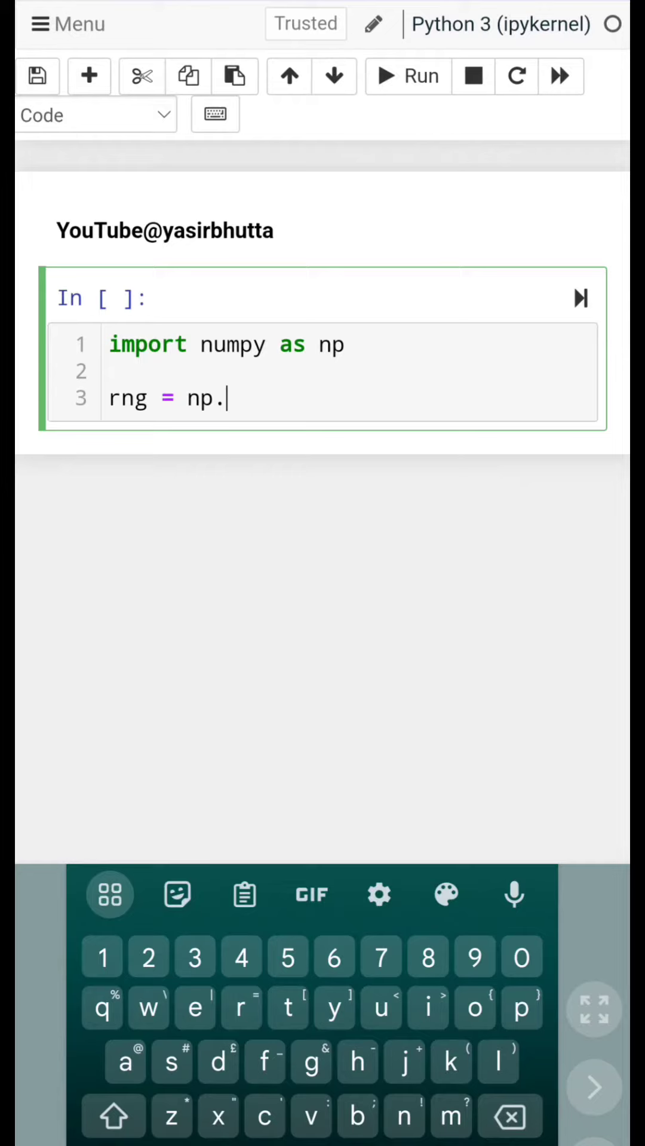
text(random)
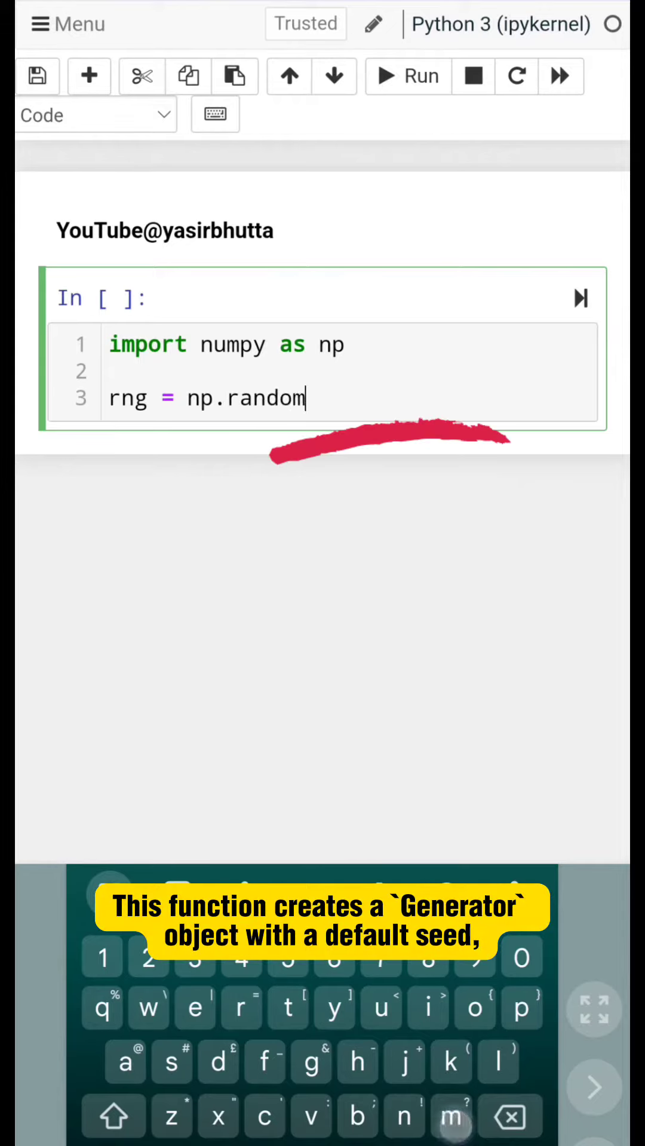
text(.)
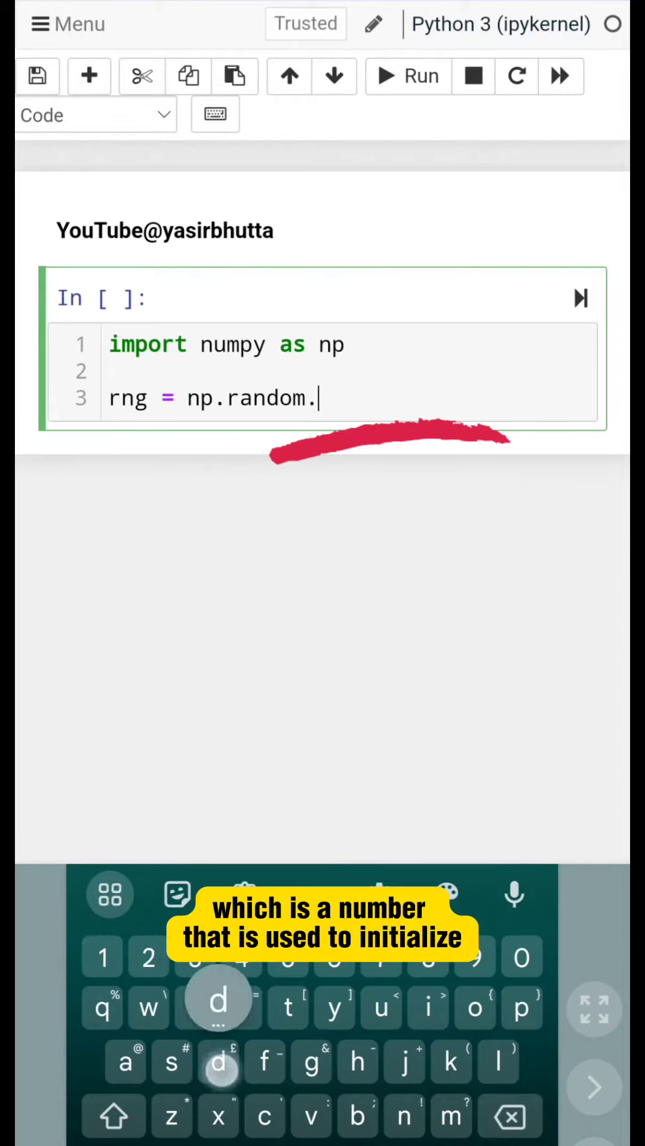
text(defaul)
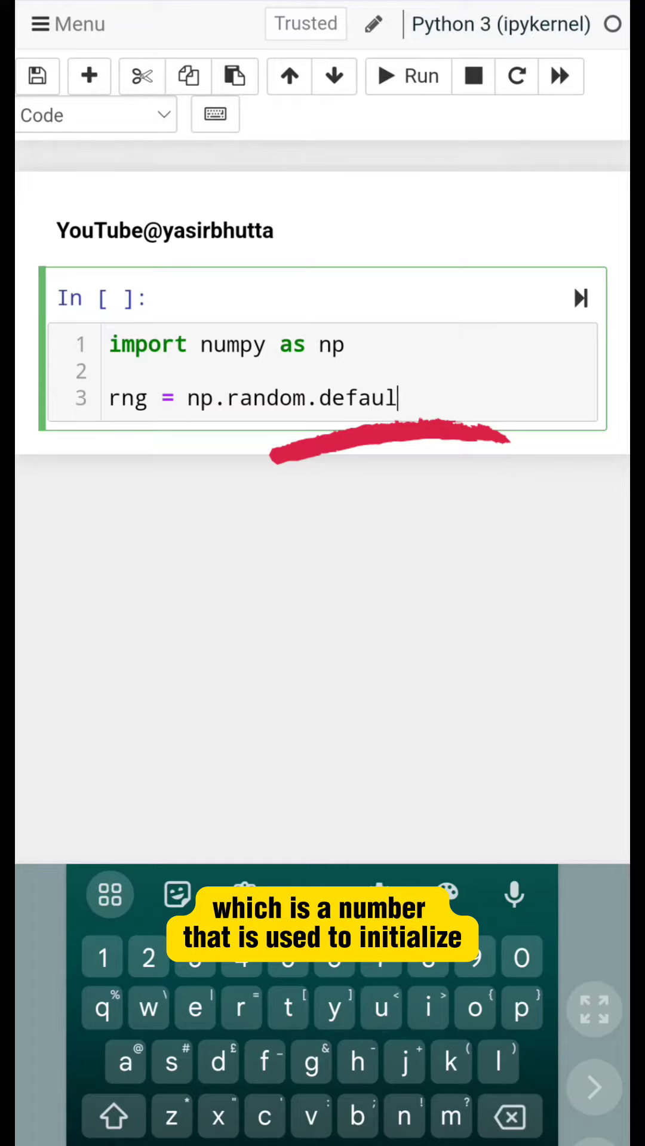
text(t_r)
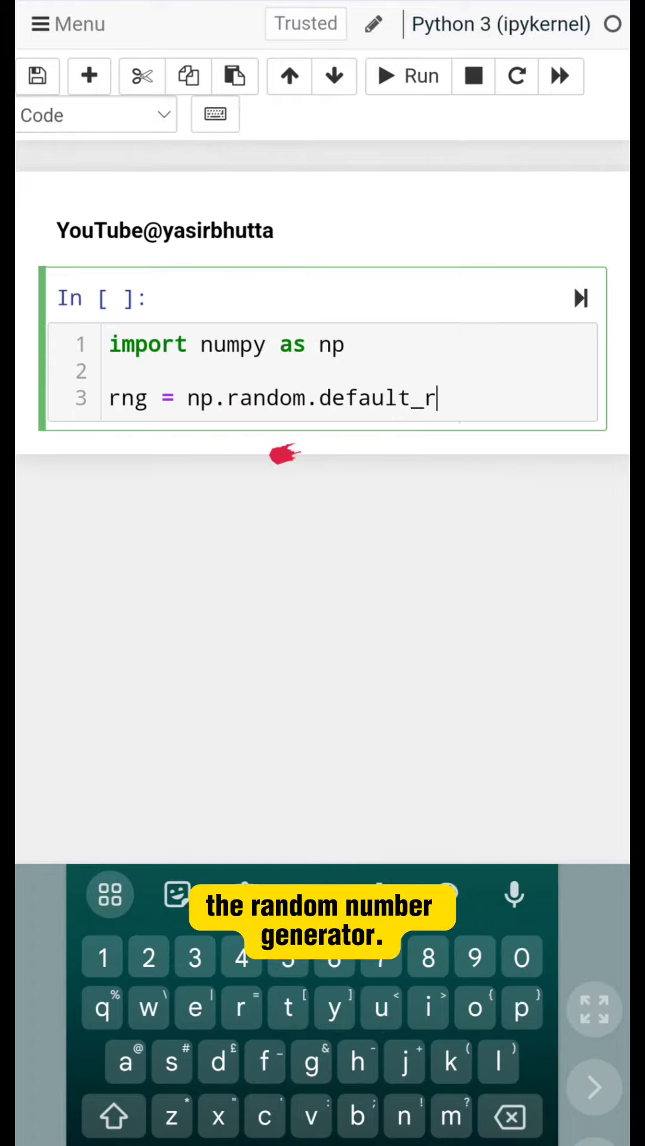
text(ng()
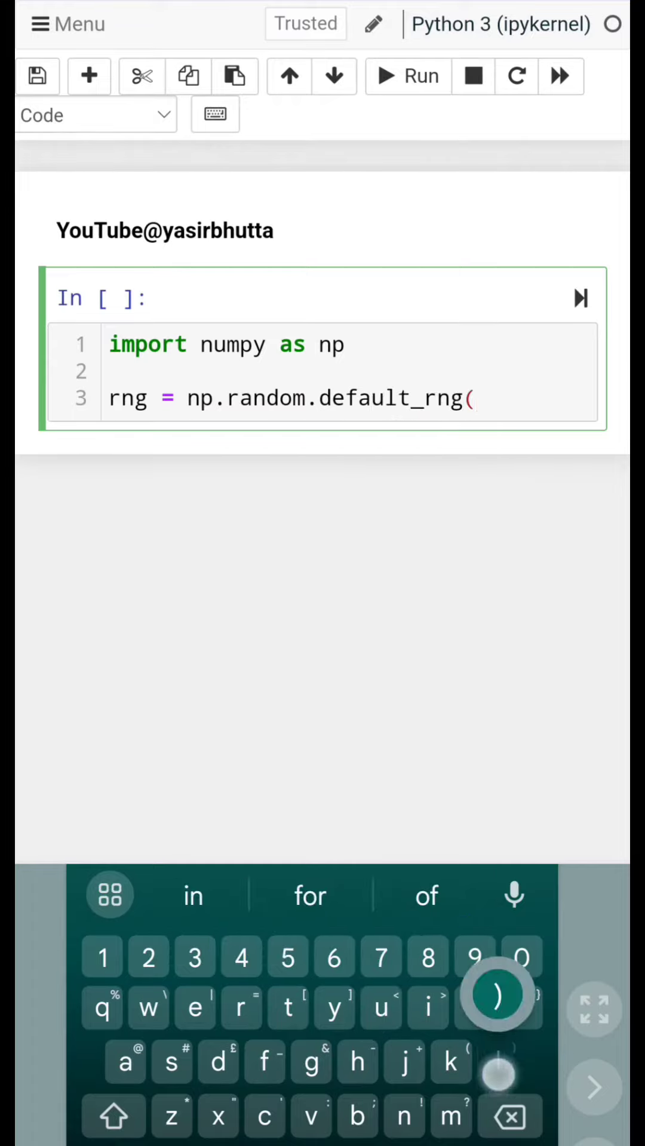
text())
- Create the generator with rng = np.random.default_rng()
key(Return)
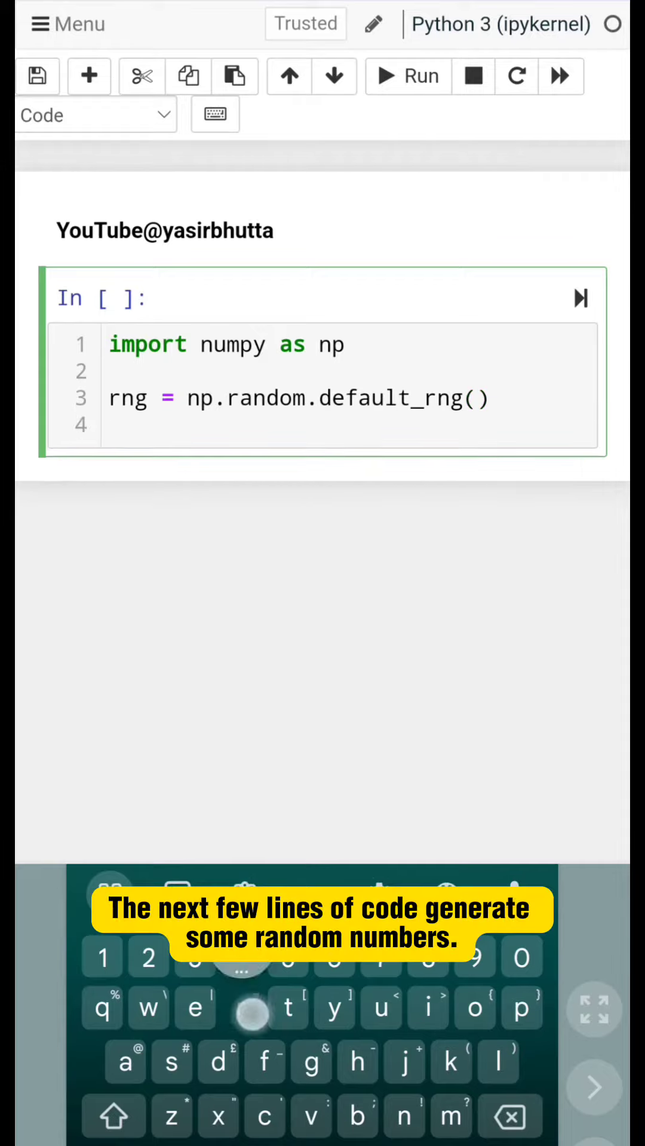
text(rfloat)
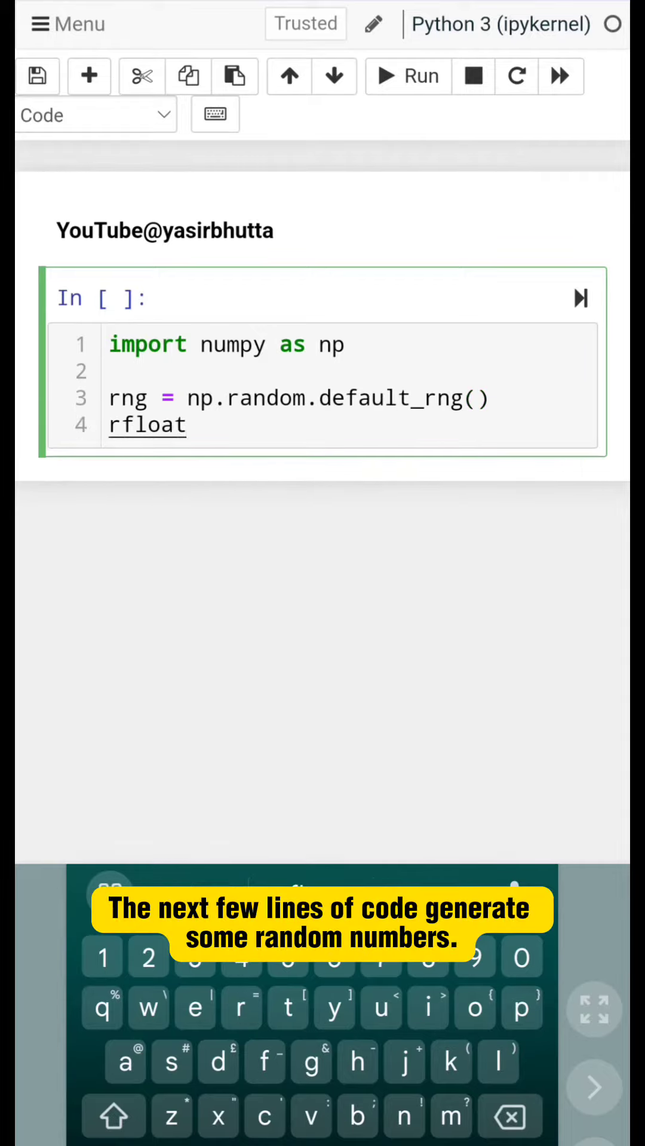
text( = )
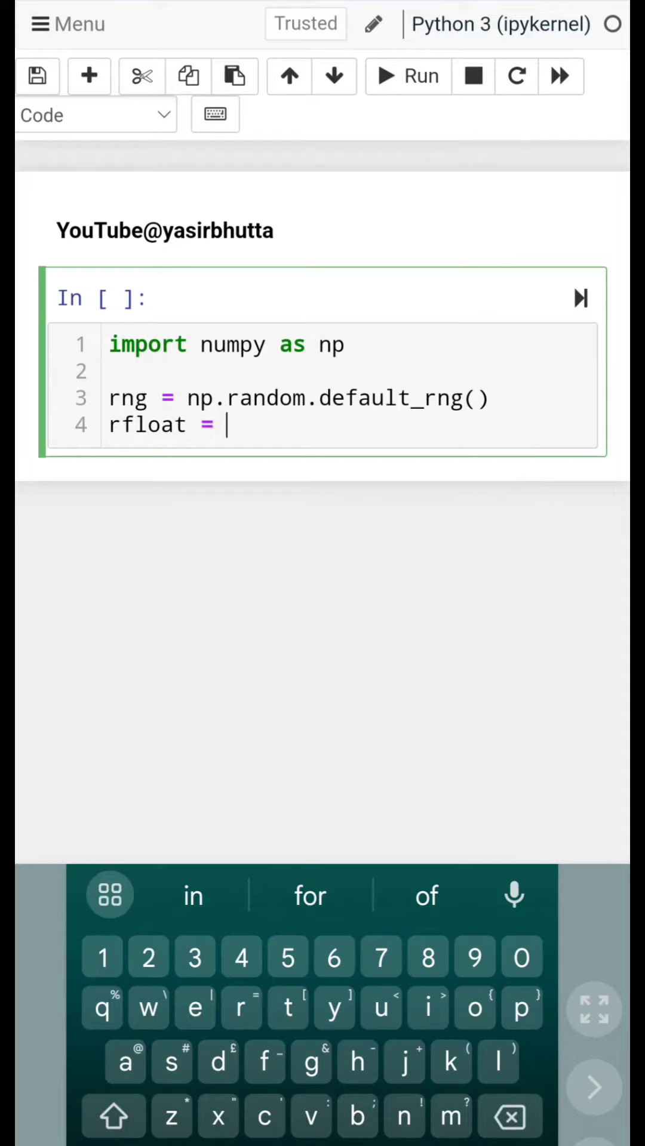
text(rng)
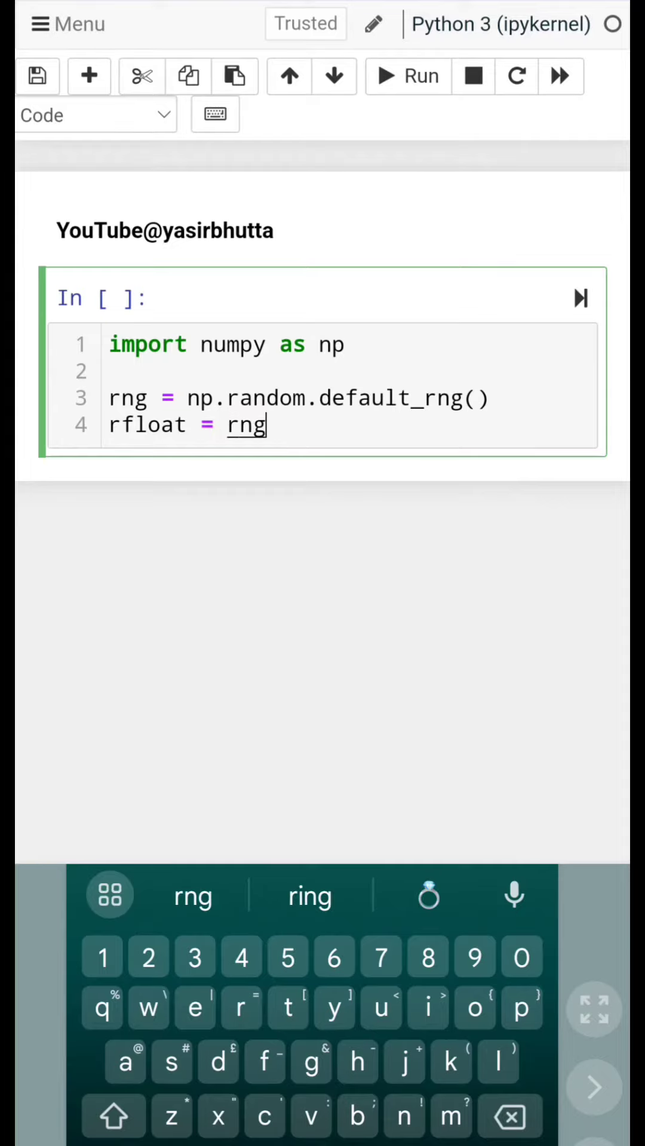
text(.rand)
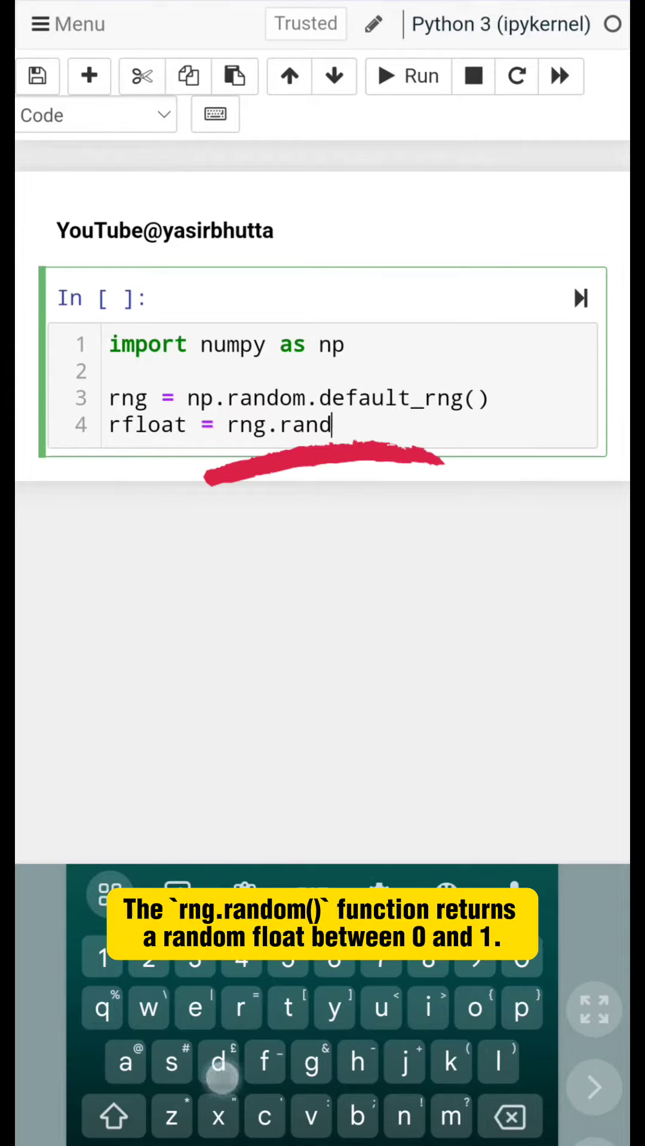
text(om)
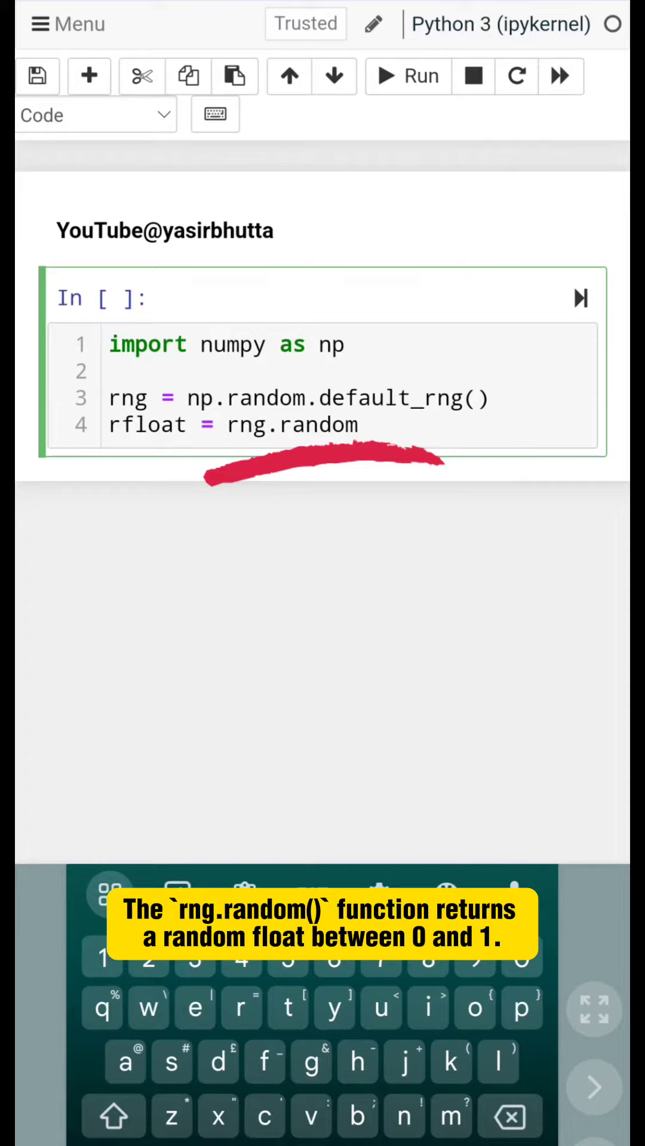
text(())
- Assign rfloat = rng.random(), print it, and run the cell to show the random float
key(Return)
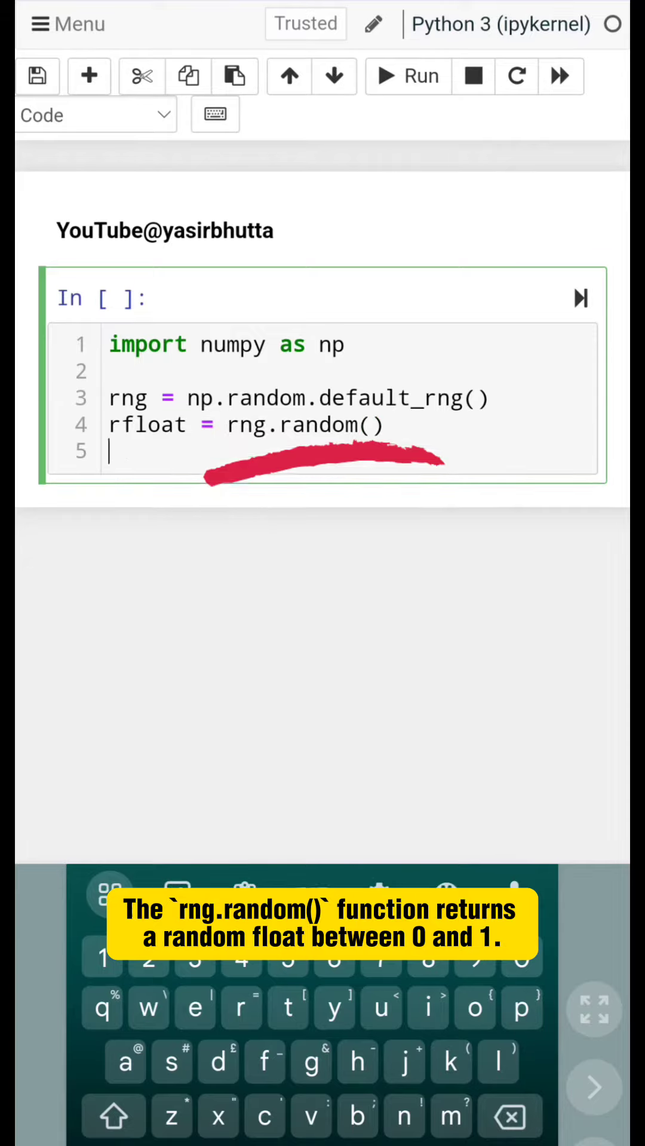
text(pri)
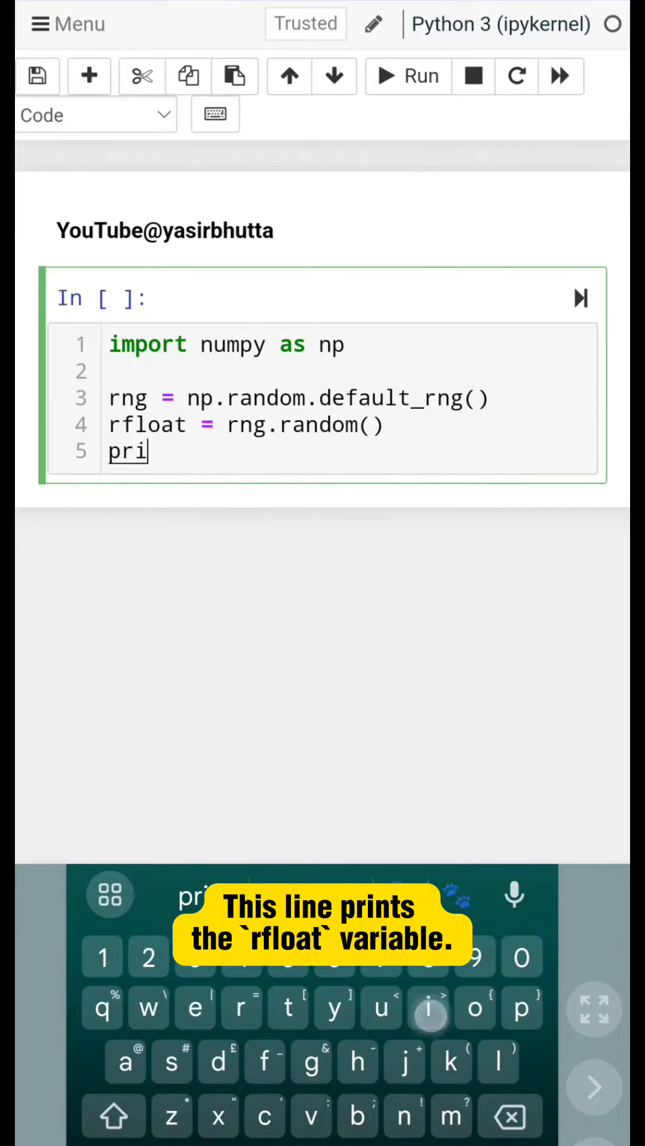
text(nt(r)
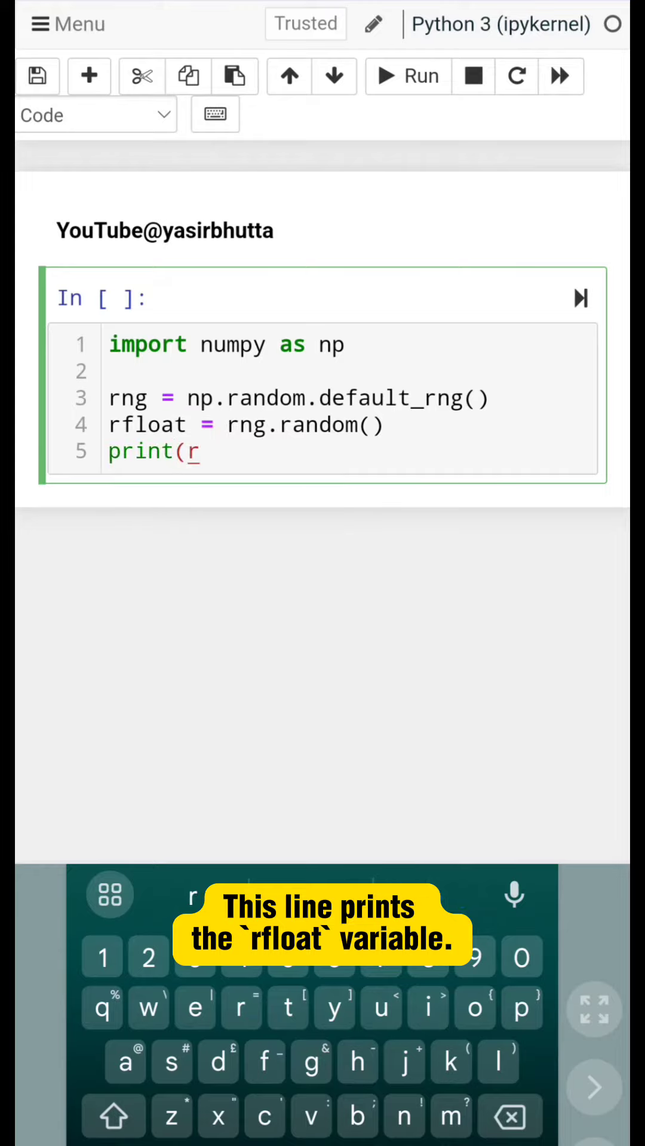
text(float))
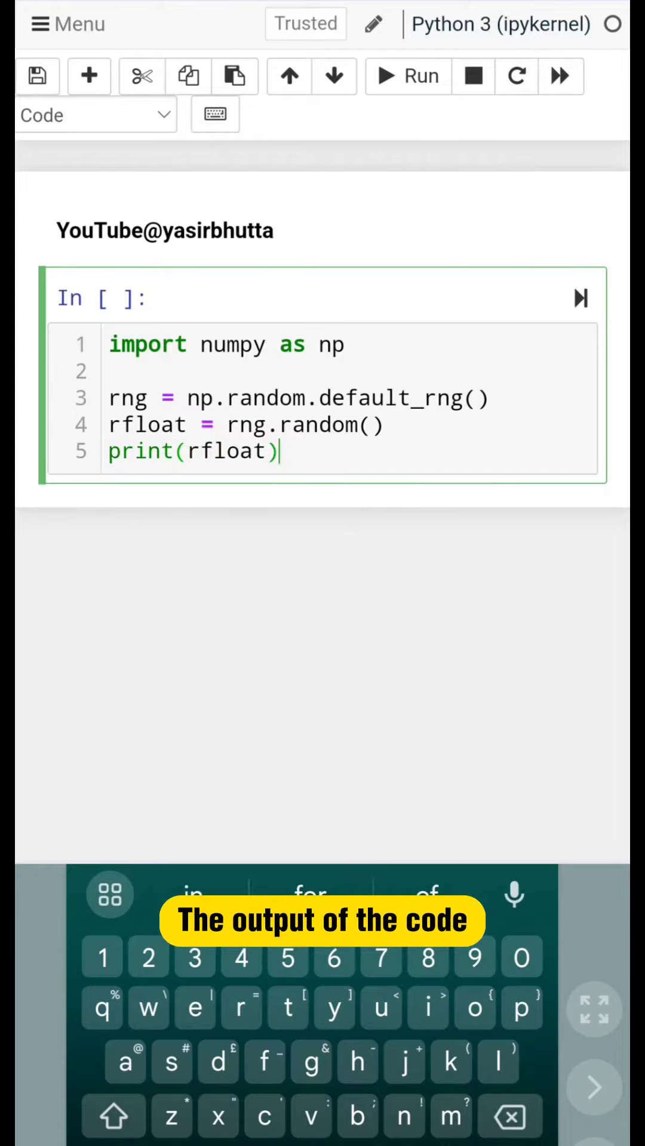
click(580, 298)
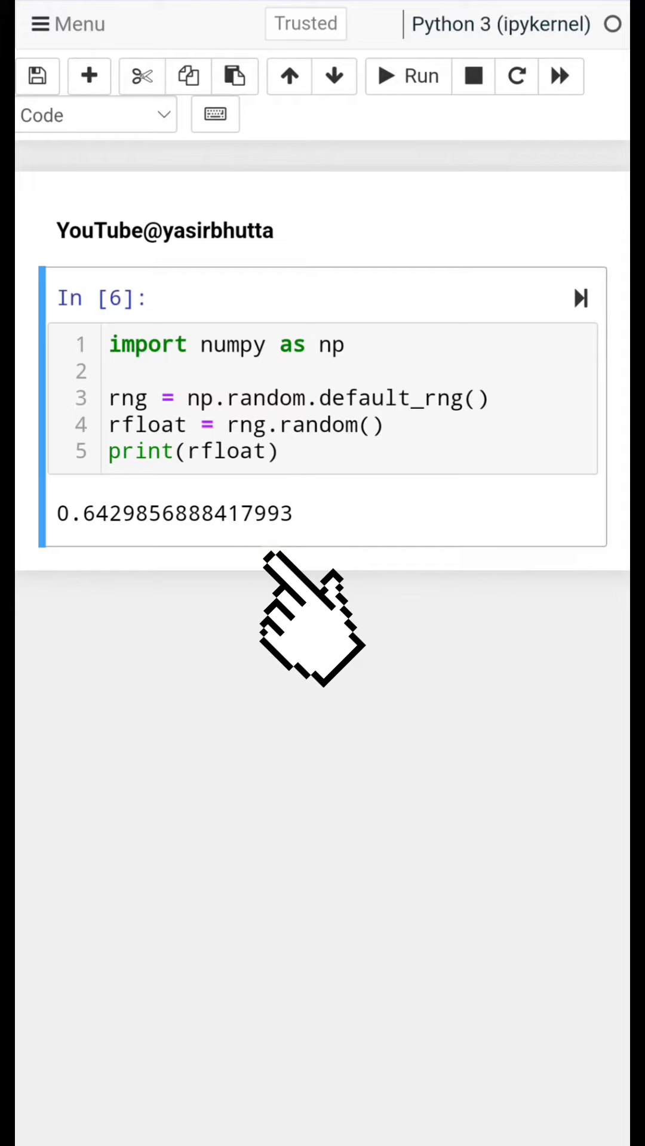
click(279, 452)
key(Return)
key(Return)
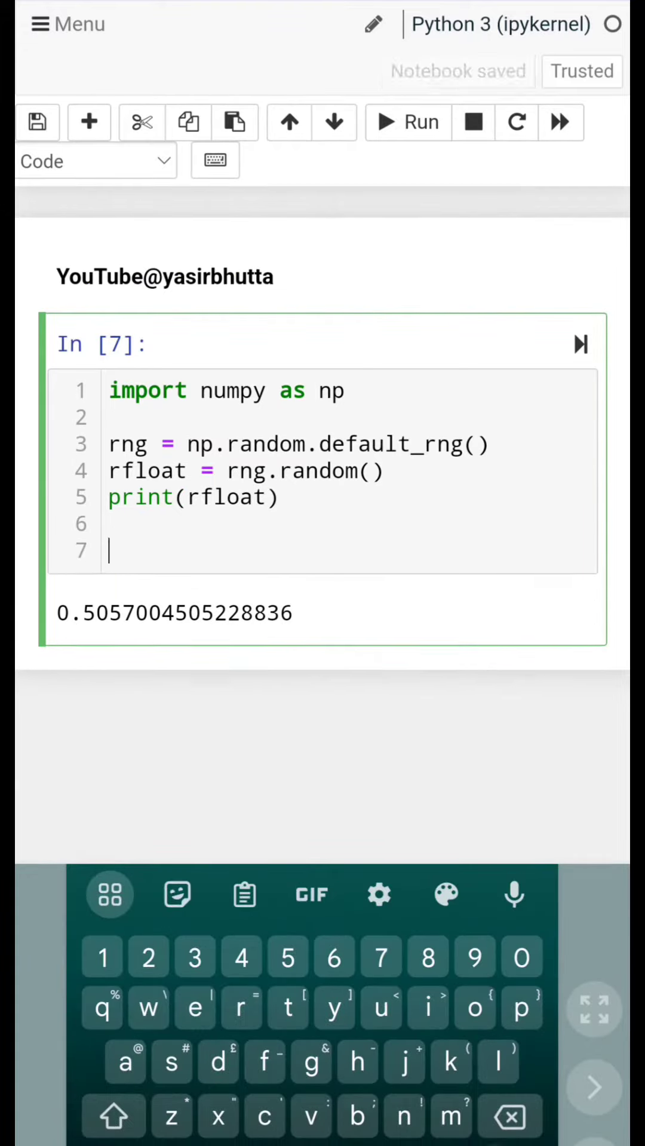
text(prin)
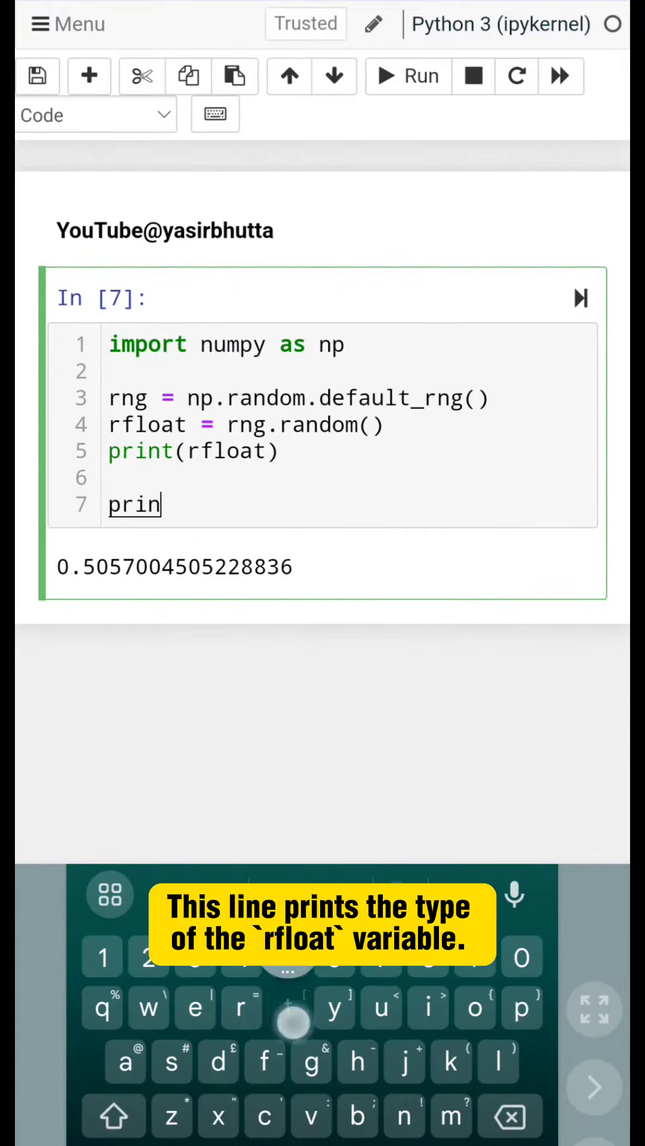
text(t(typ)
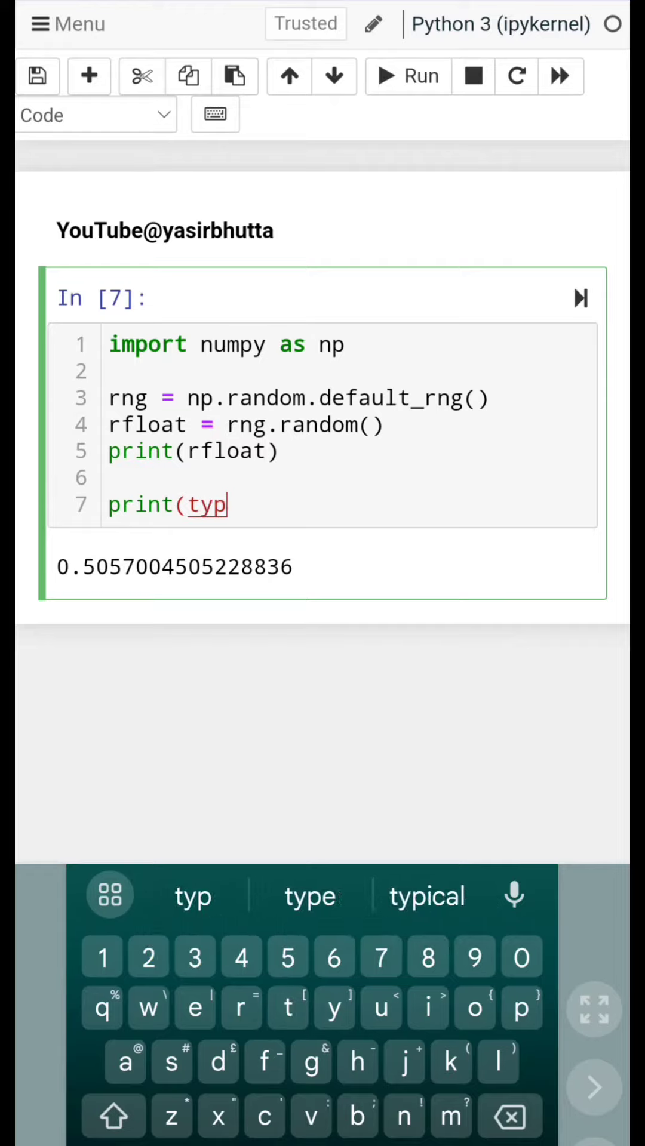
text(e(r)
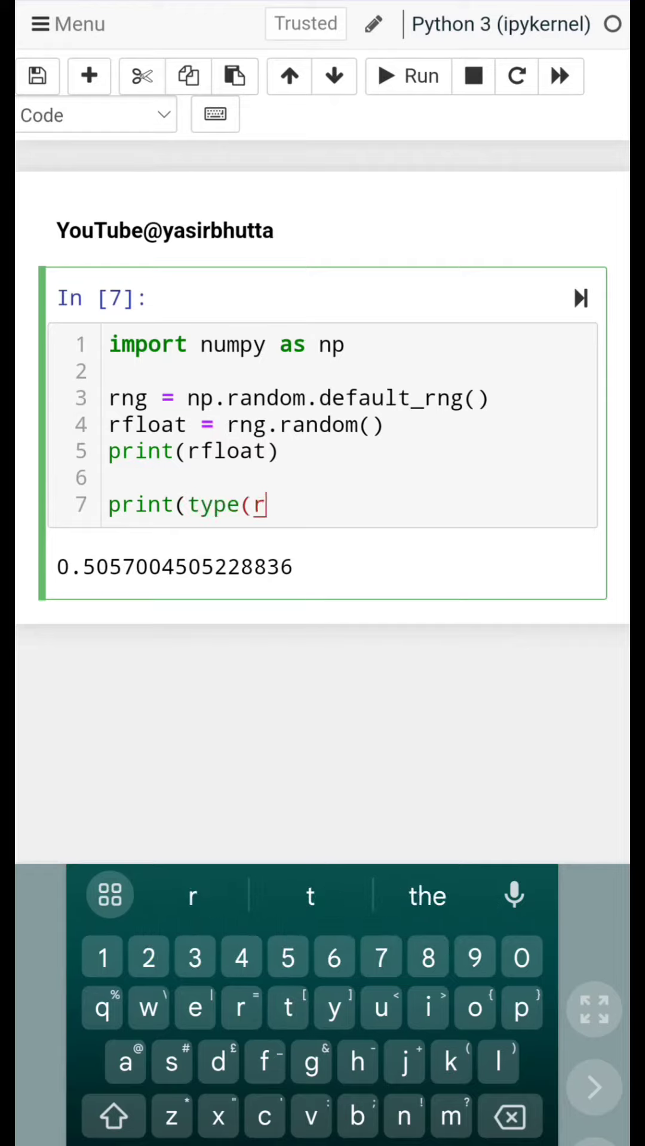
text(floa)
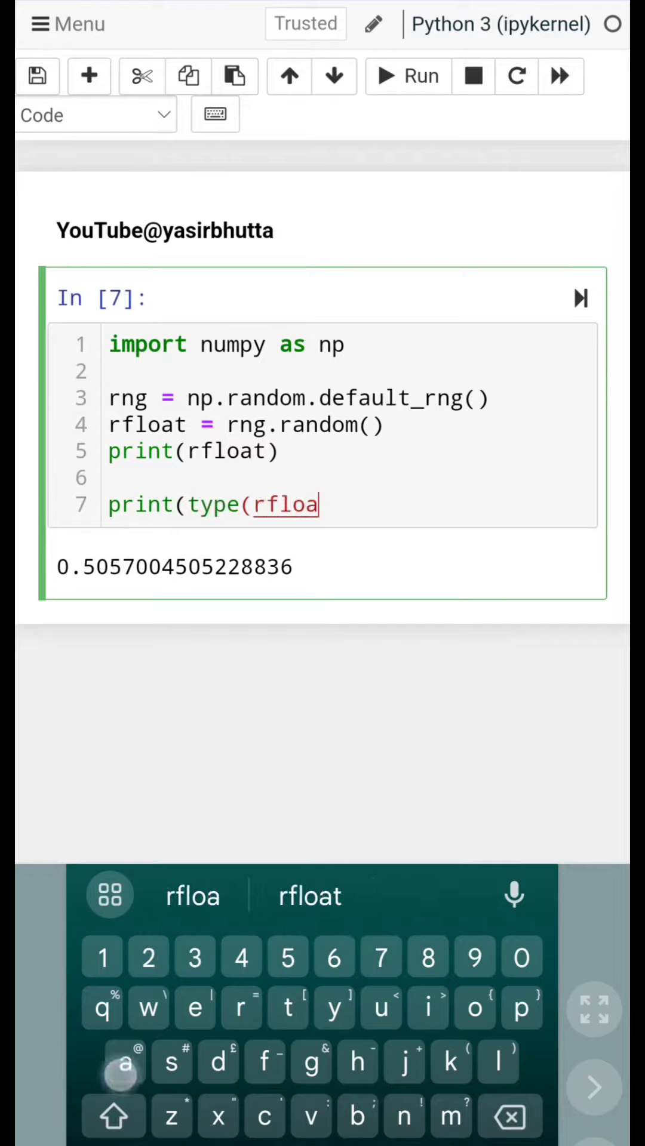
text(t))
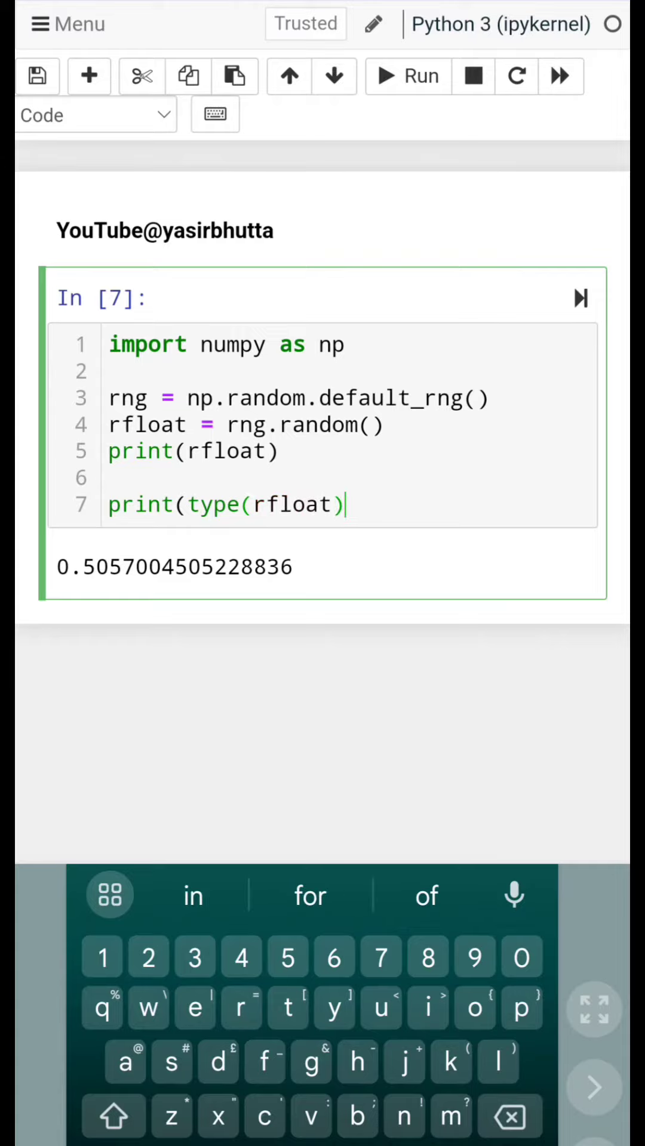
text())
- Rerun the cell so print(type(rfloat)) shows <class 'float'>
click(580, 297)
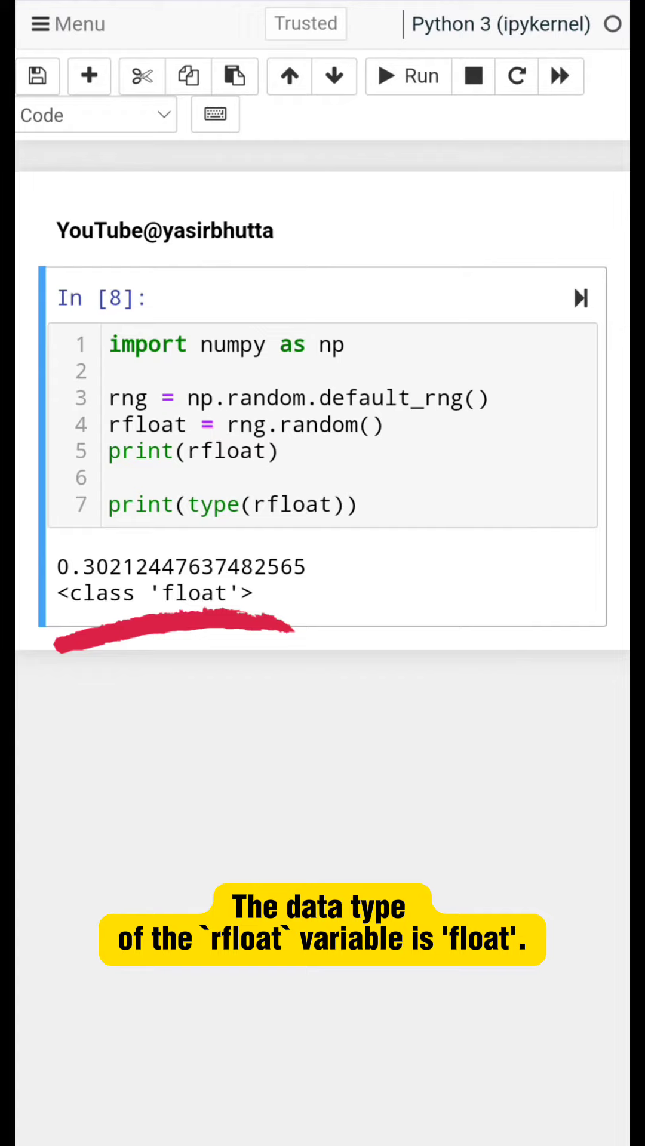
click(535, 396)
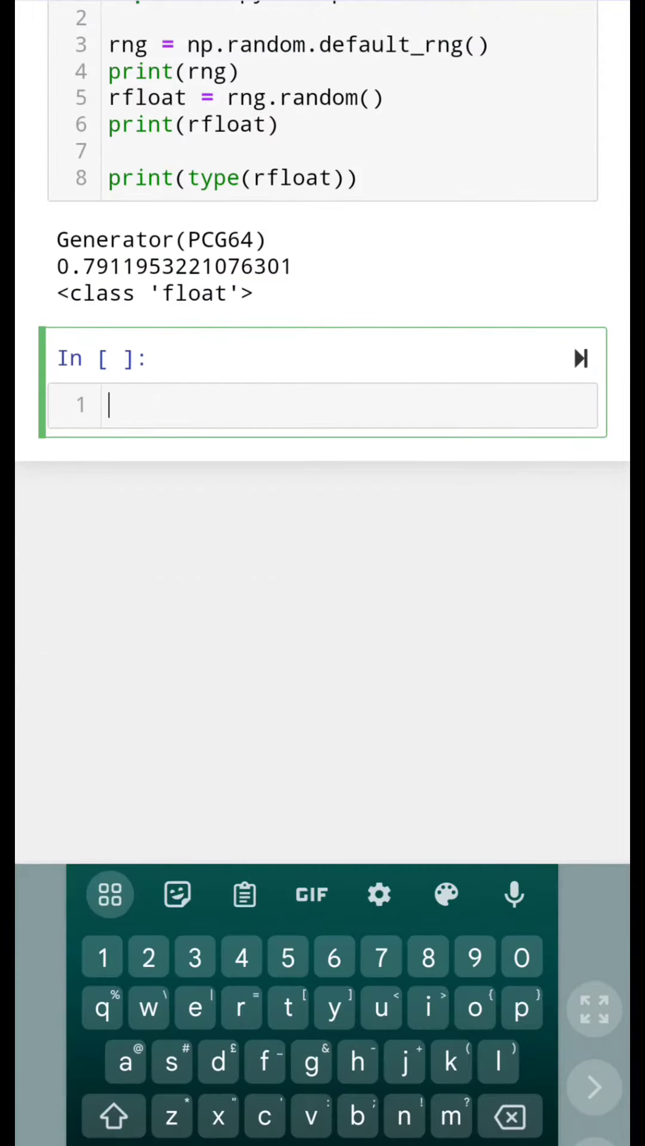
text(rints =)
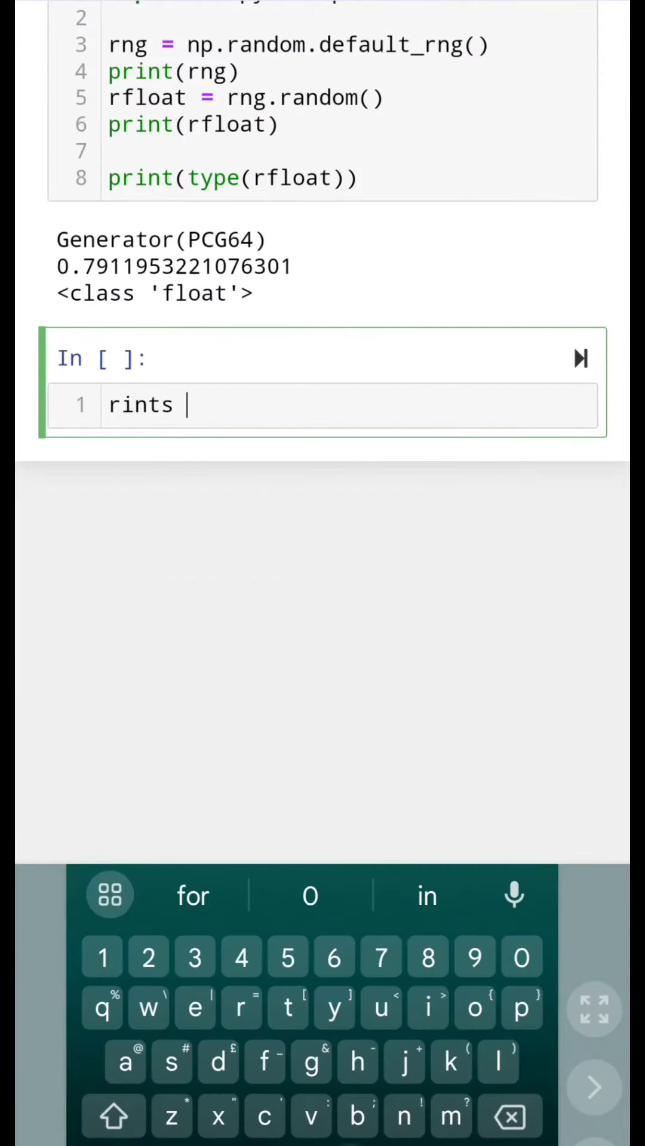
text( rng.)
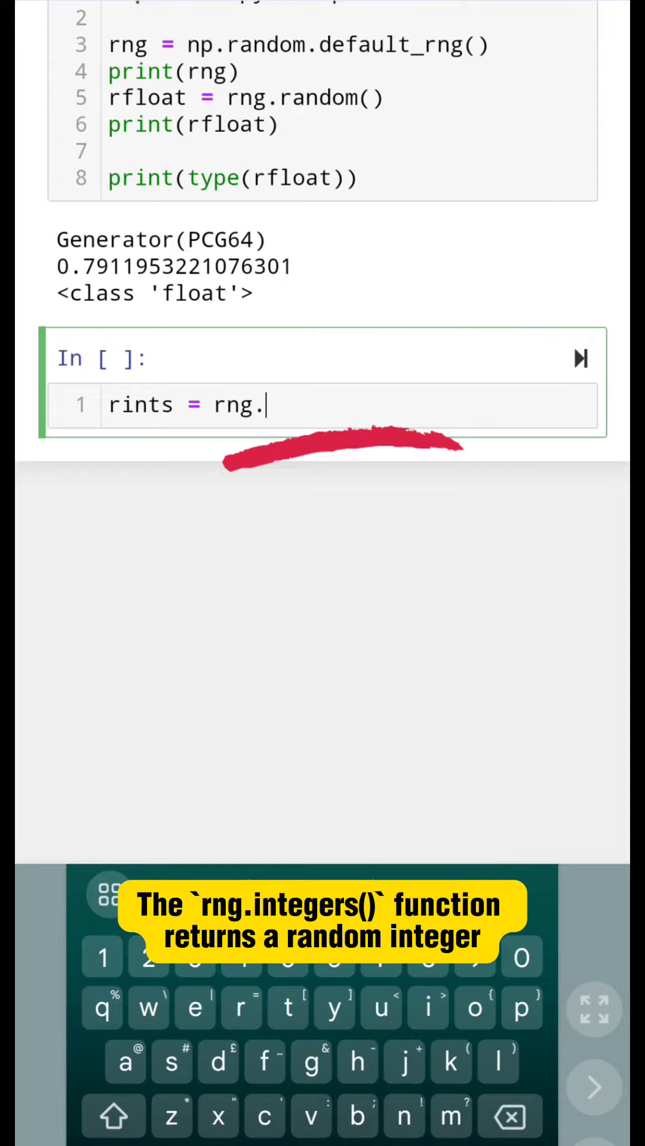
text(integ)
text(ers()
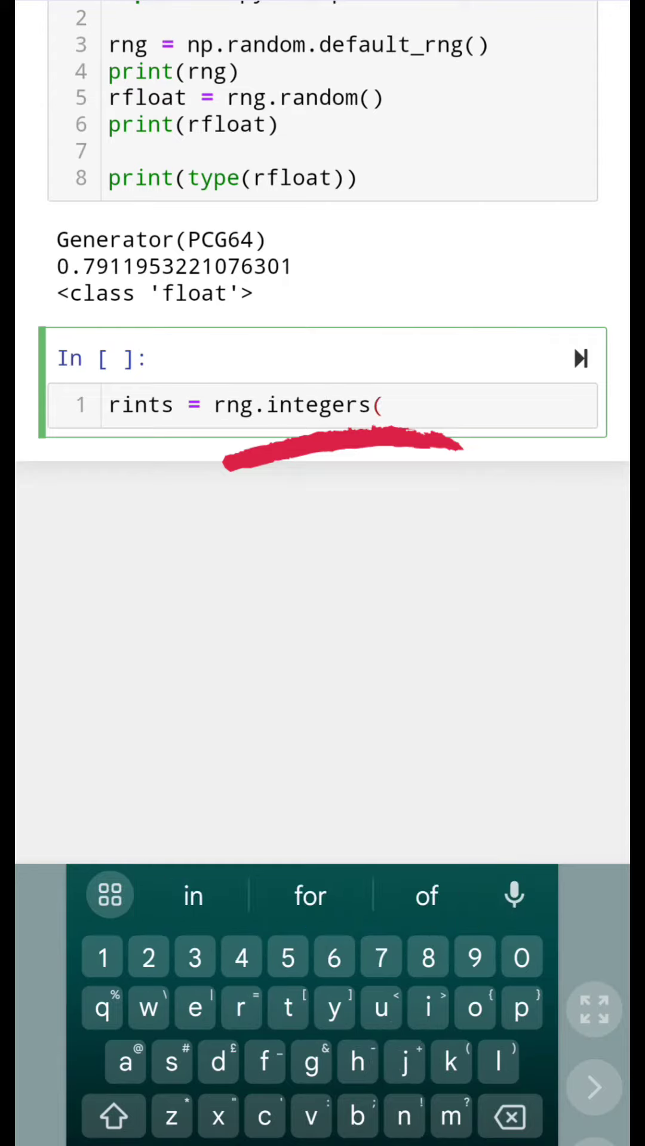
text(low)
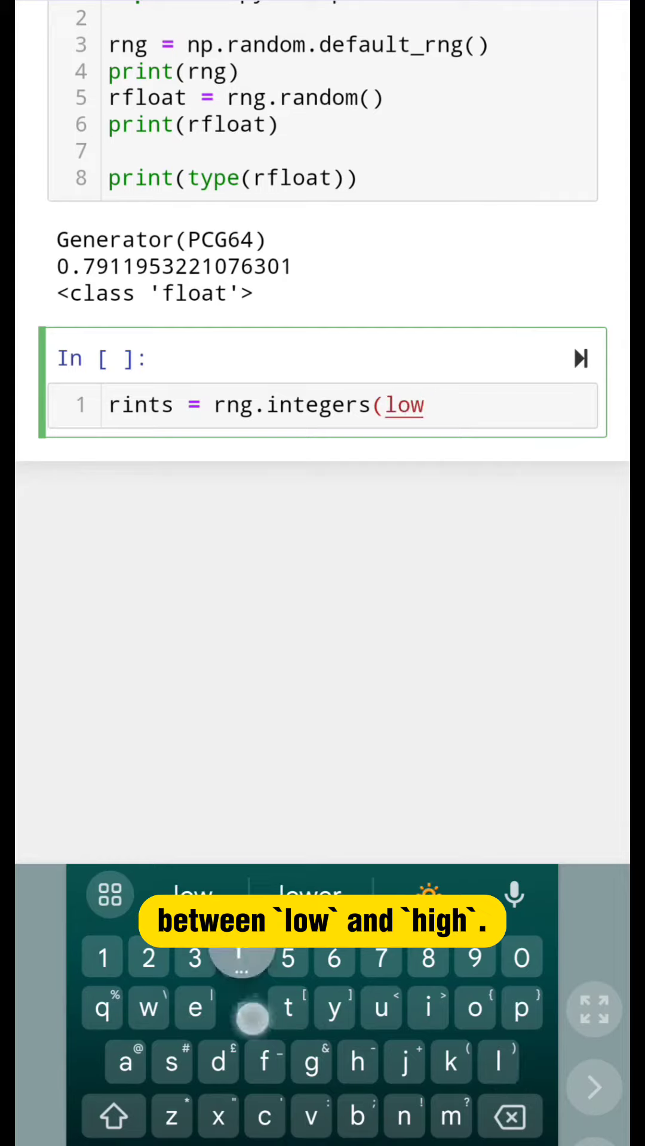
text(=0,)
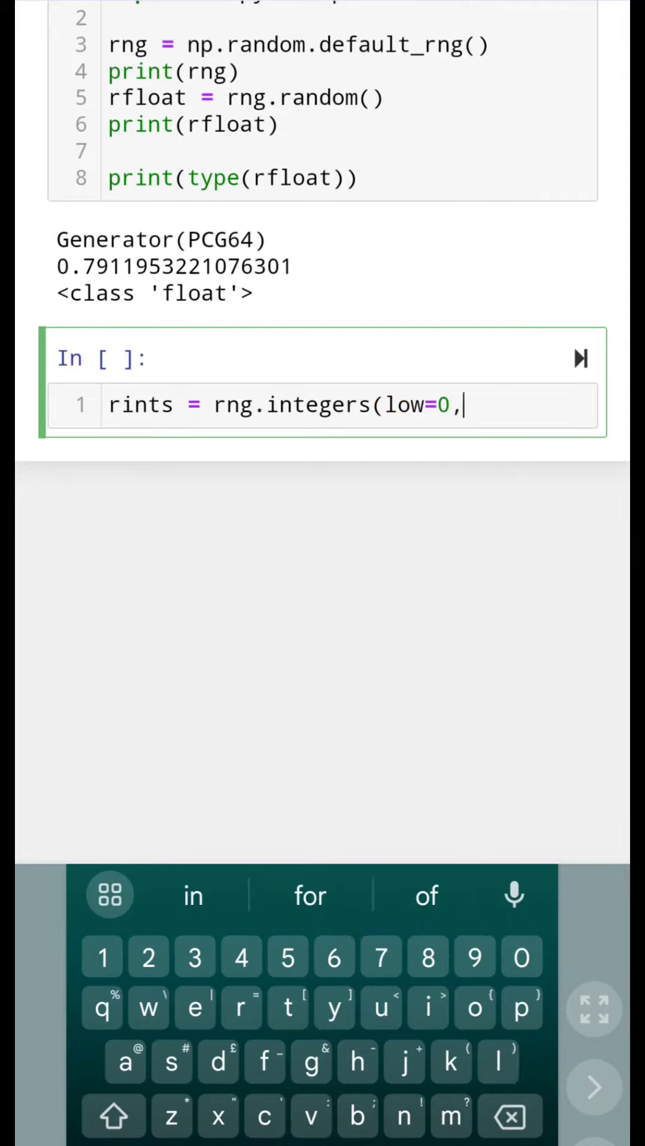
- Draw rints = rng.integers(low=0, high=10, size=3), print it, and run to get [1 4 4]
key(Return)
text(h)
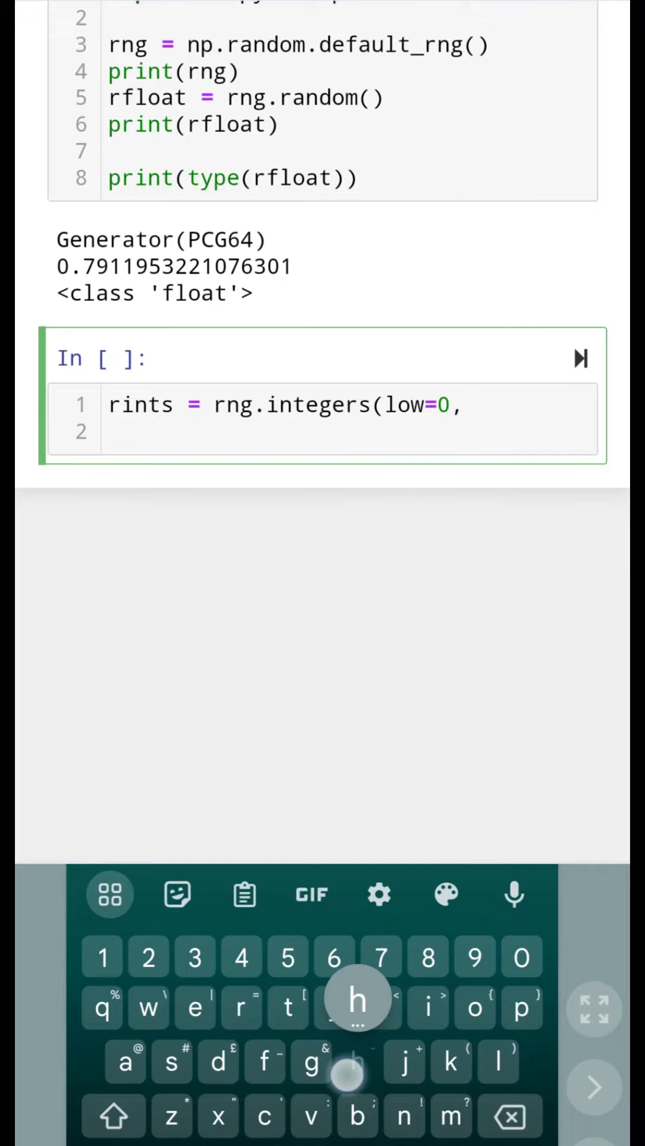
text(igh)
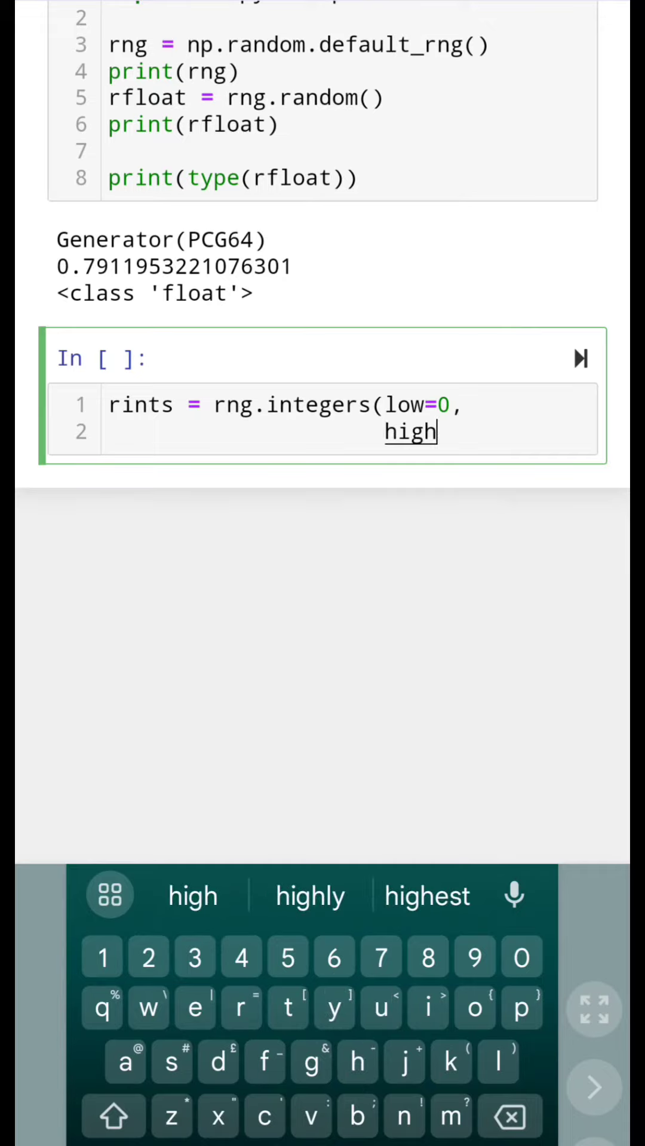
text(=10,)
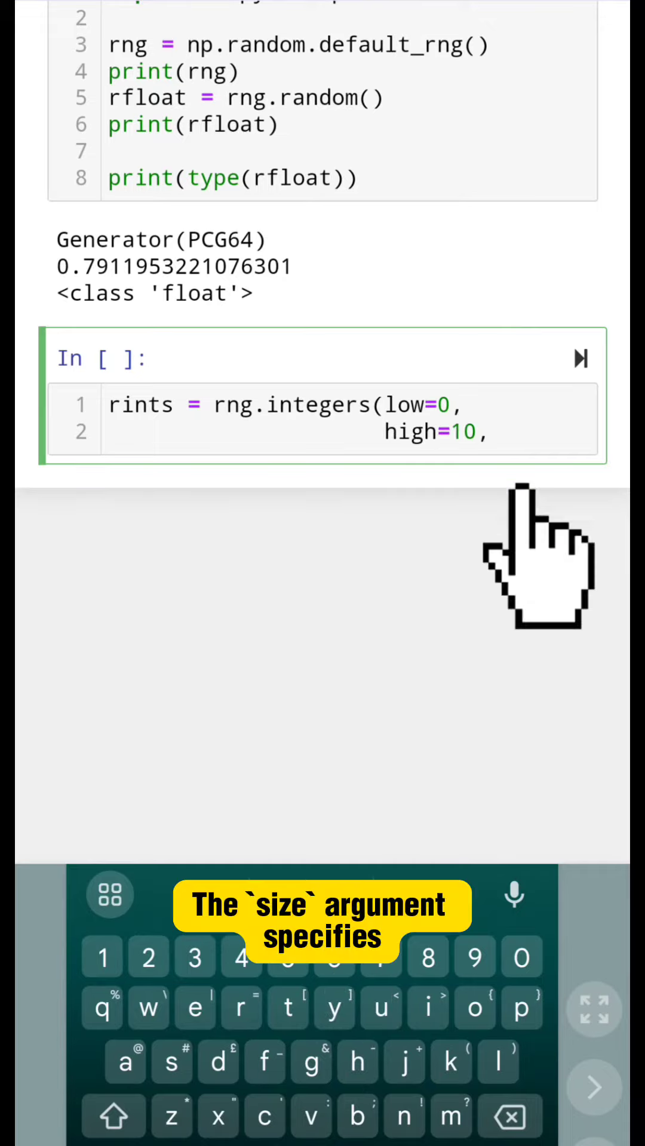
text(suze)
key(BackSpace)
key(BackSpace)
key(BackSpace)
text(ize=)
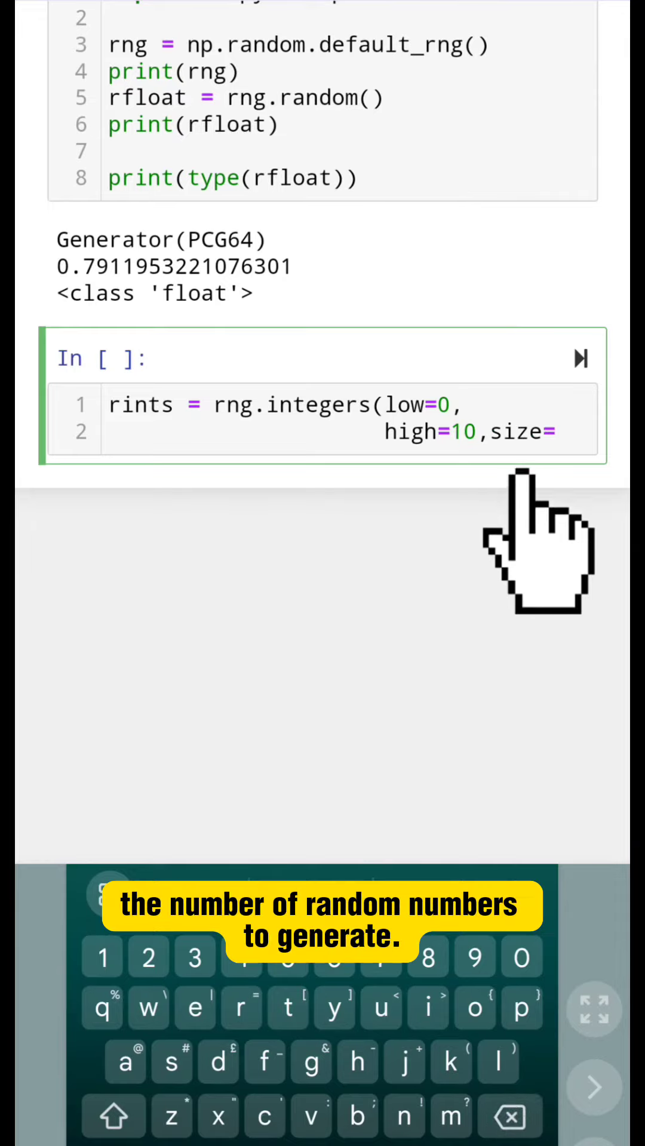
text(3)
key(Return)
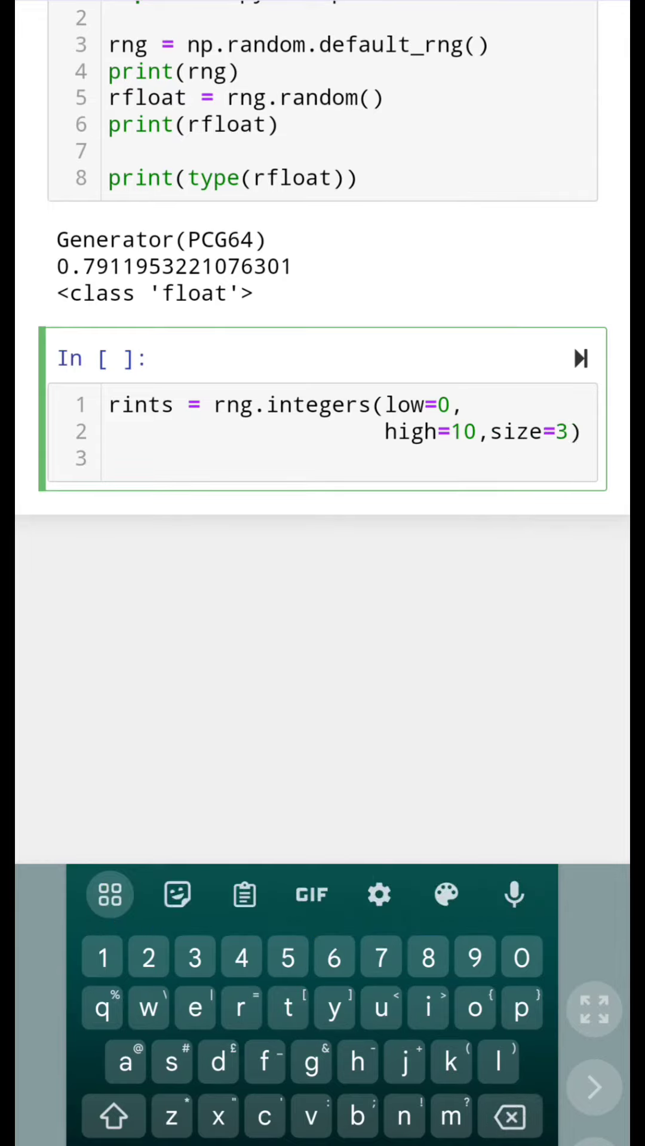
text(print(rints)
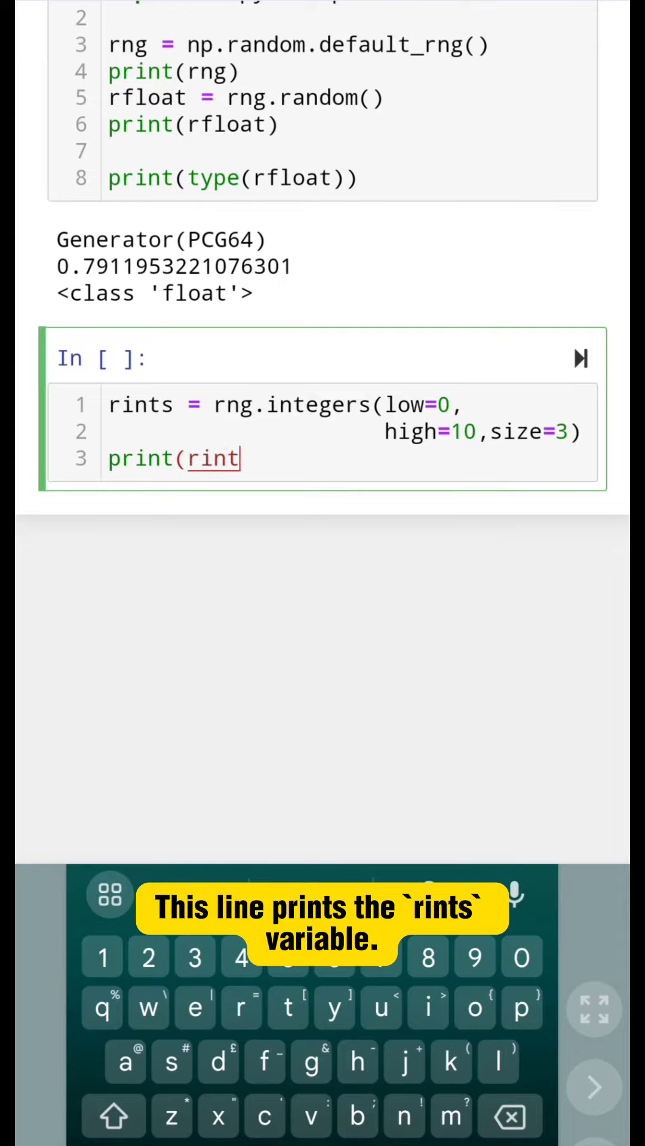
text(()
key(BackSpace)
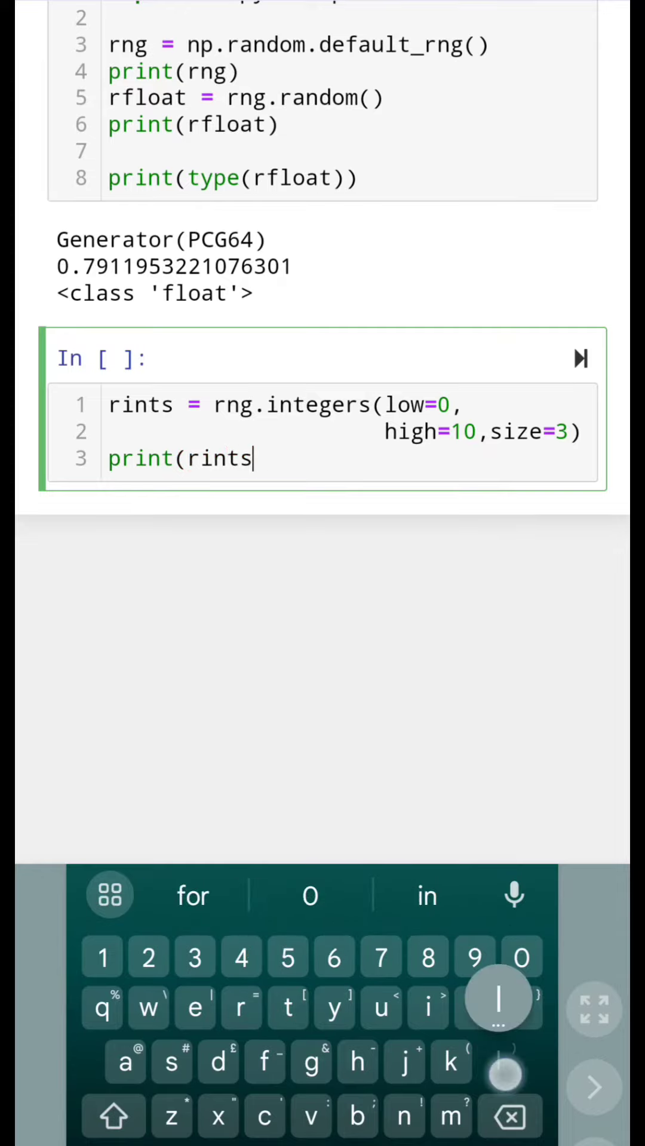
text())
click(580, 358)
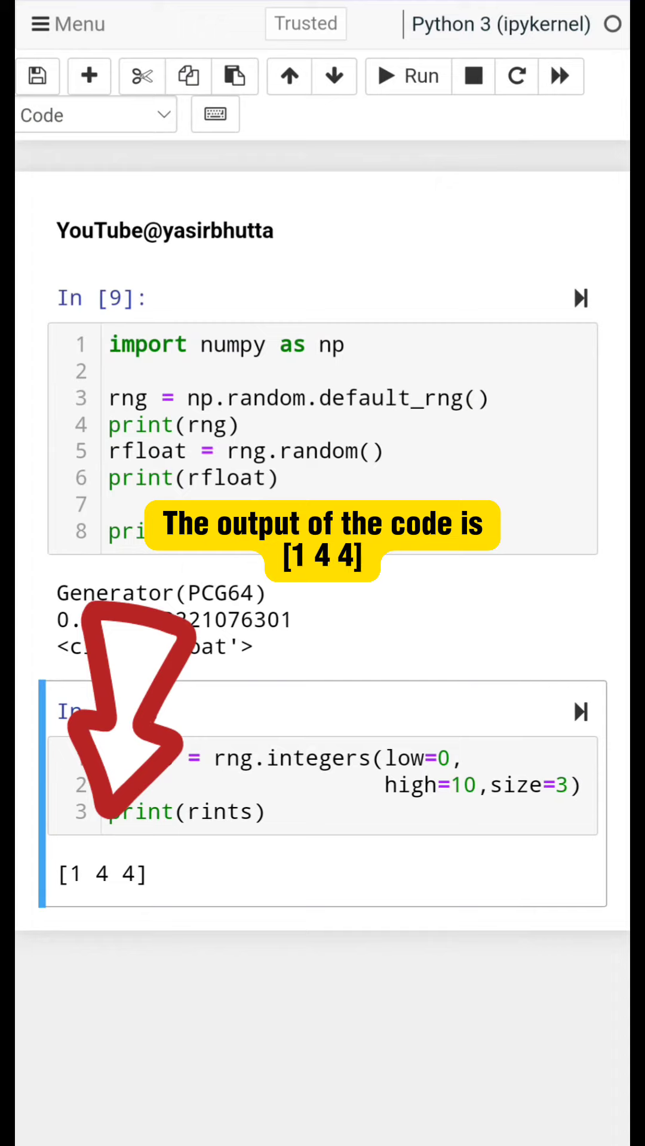
click(338, 819)
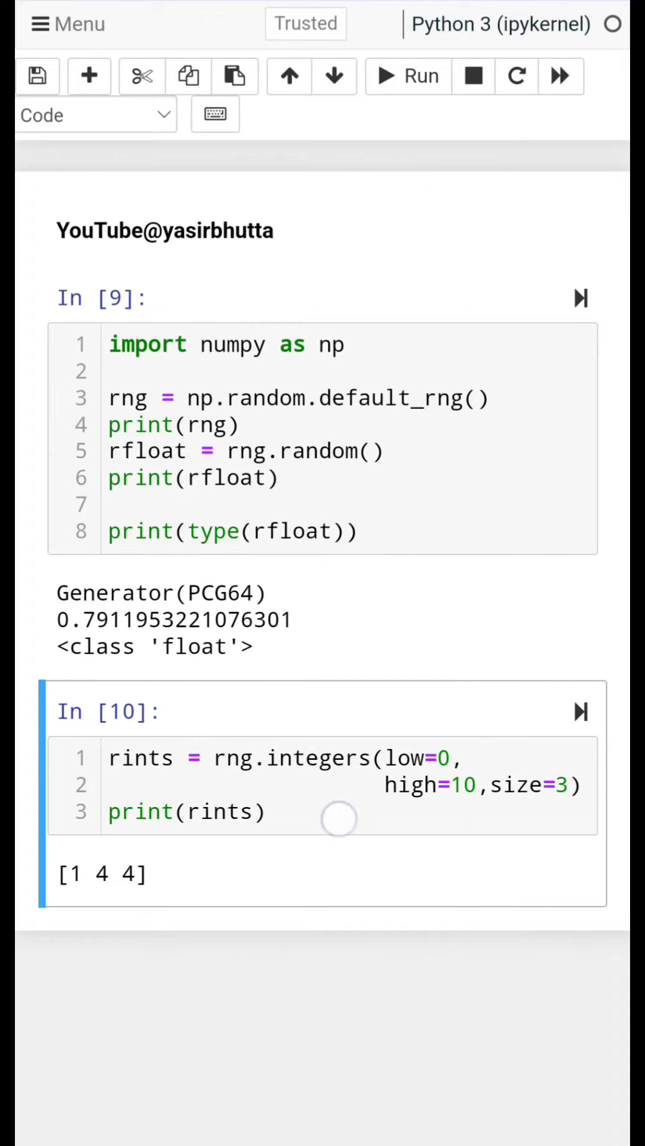
- Add print(type(rints[0])) and rerun to show <class 'numpy.int64'>
key(Return)
key(Return)
text(print(type(rints)
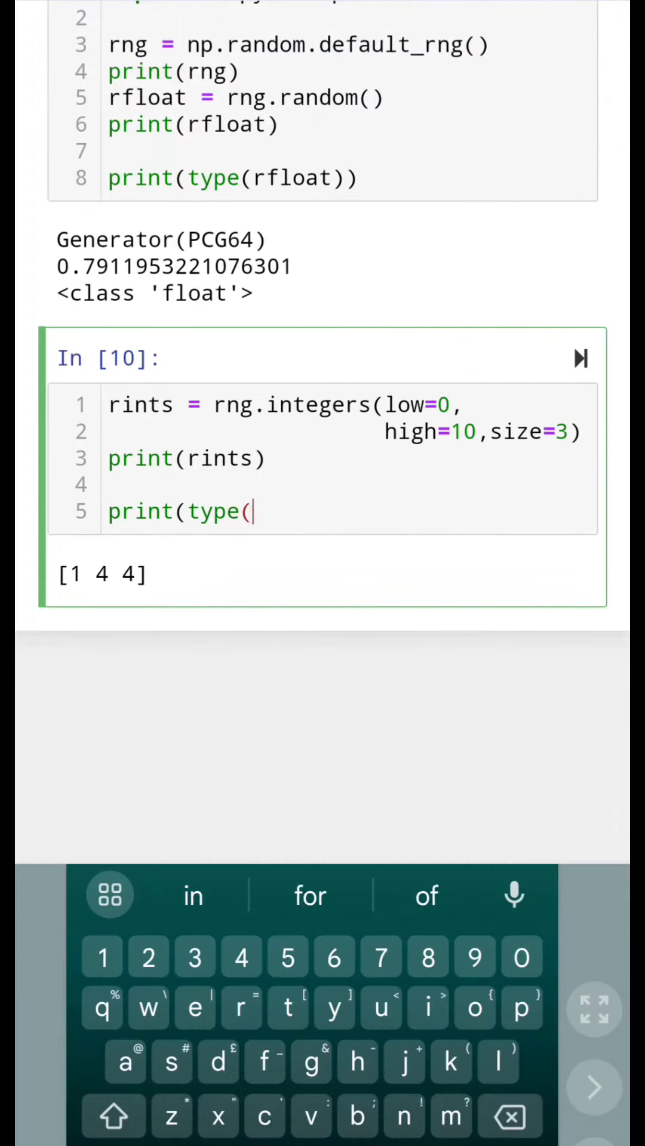
text([0)
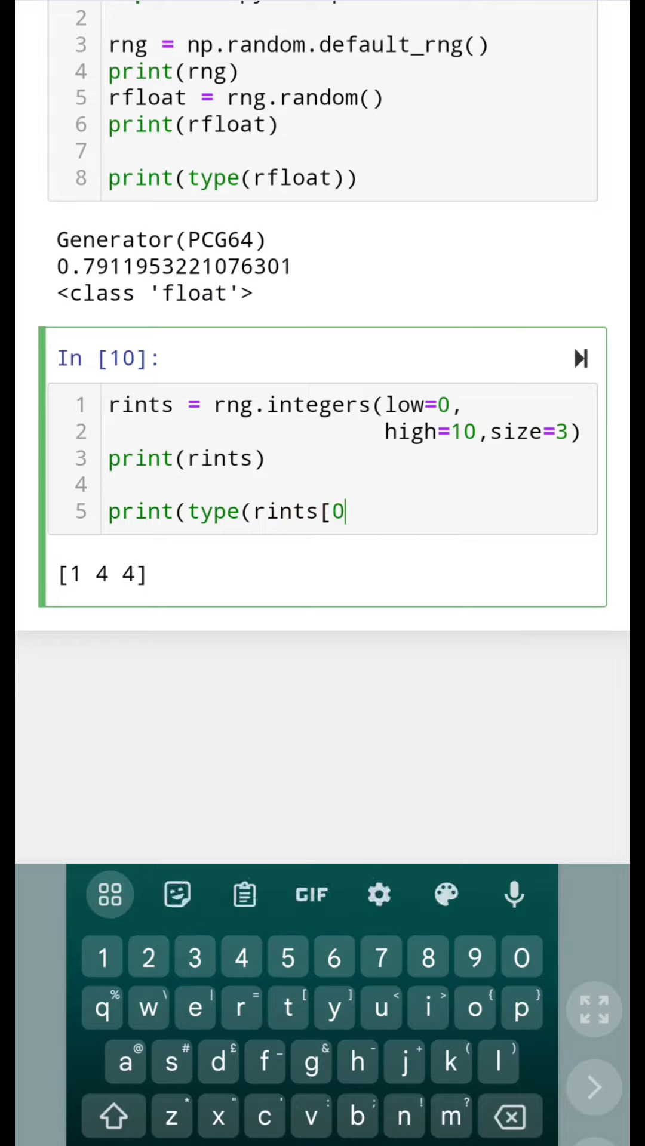
text(]))
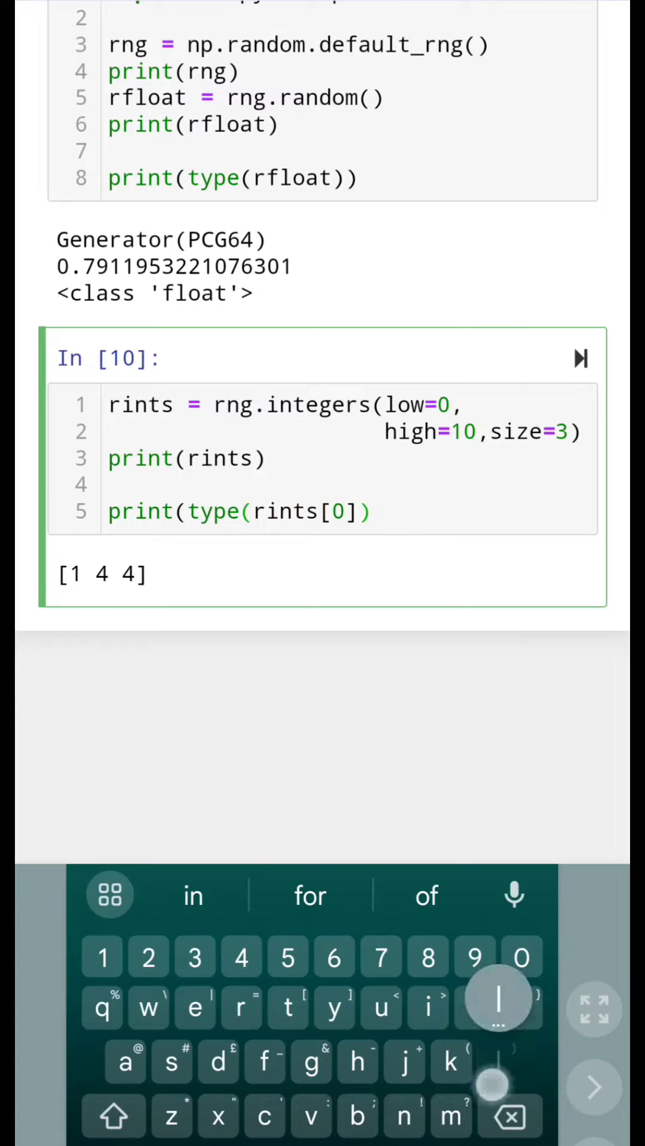
text())
key(Return)
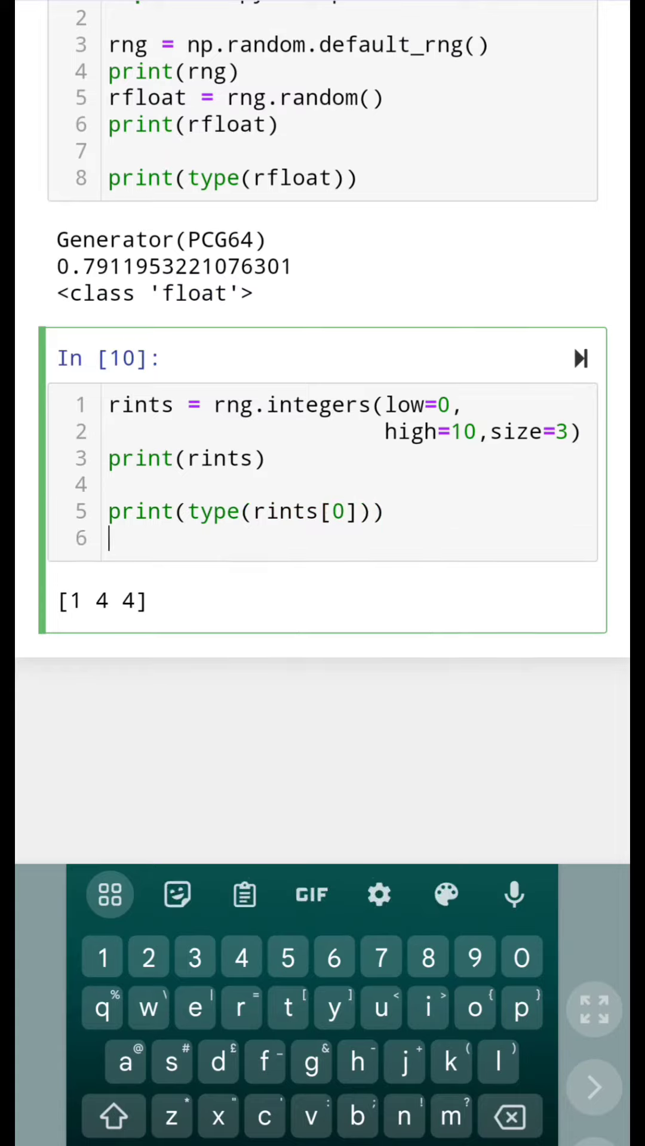
click(580, 359)
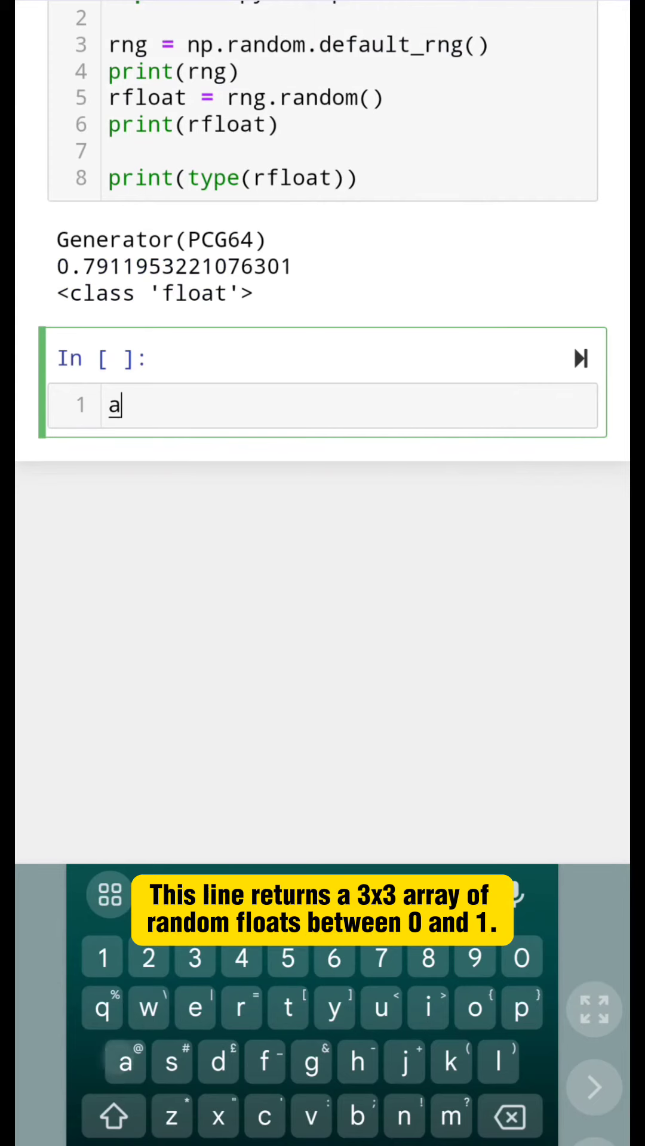
text(rr1 =)
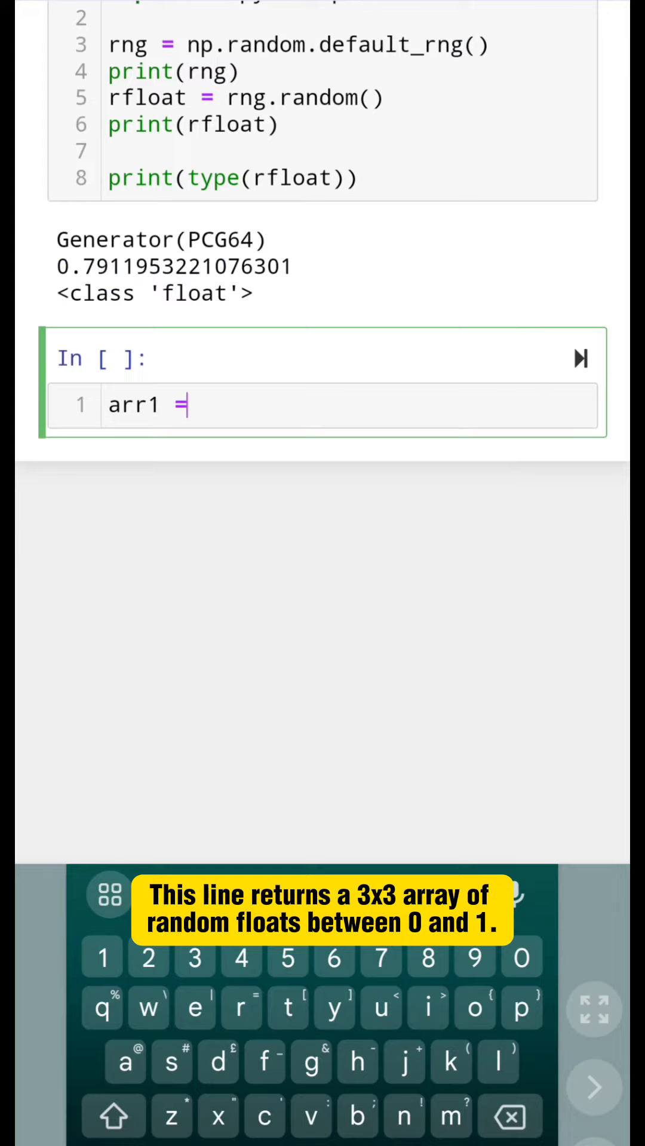
text( rng.rand)
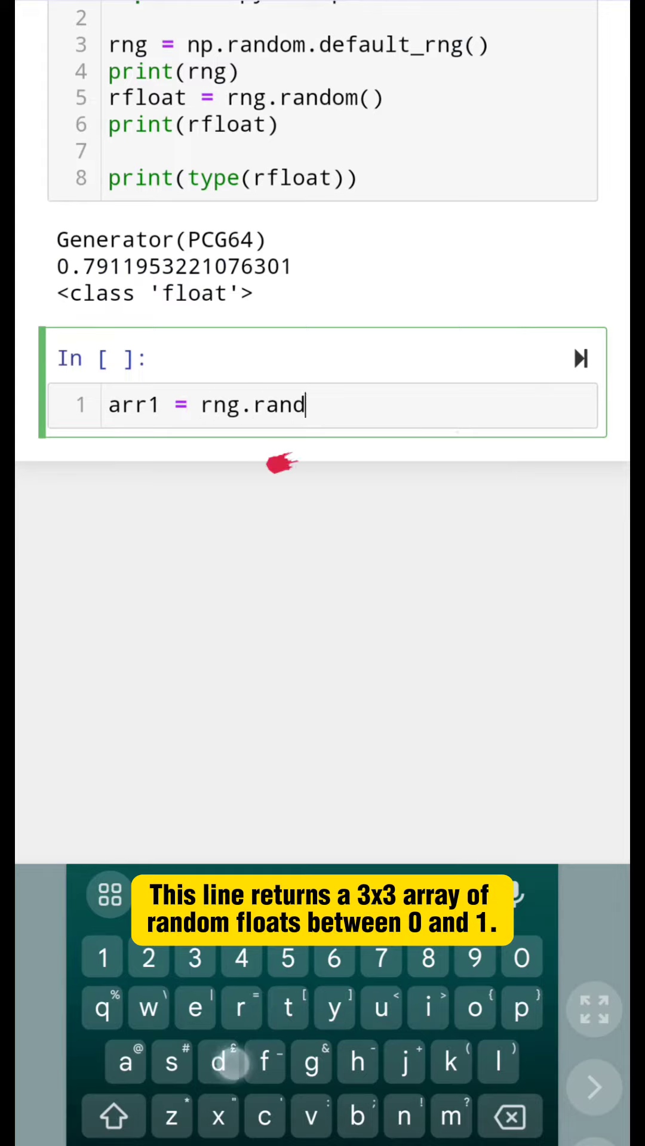
text(om(()
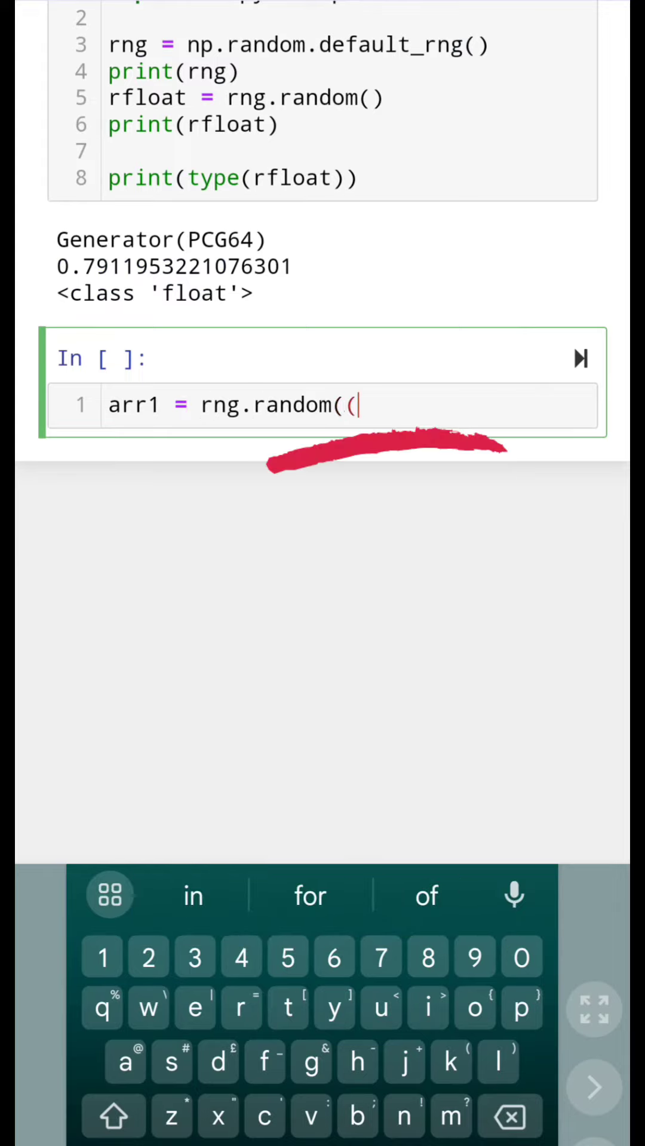
text(3,3))
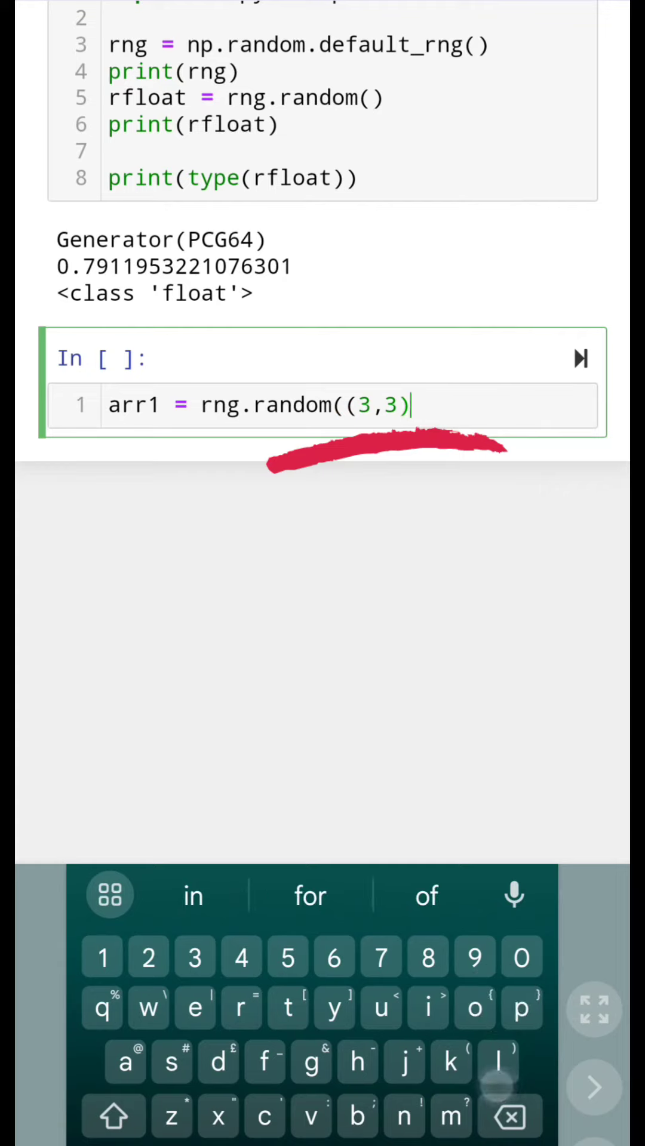
text())
- Define arr1 = rng.random((3,3)) as a 3x3 array of random floats
key(Return)
key(Return)
text(arr)
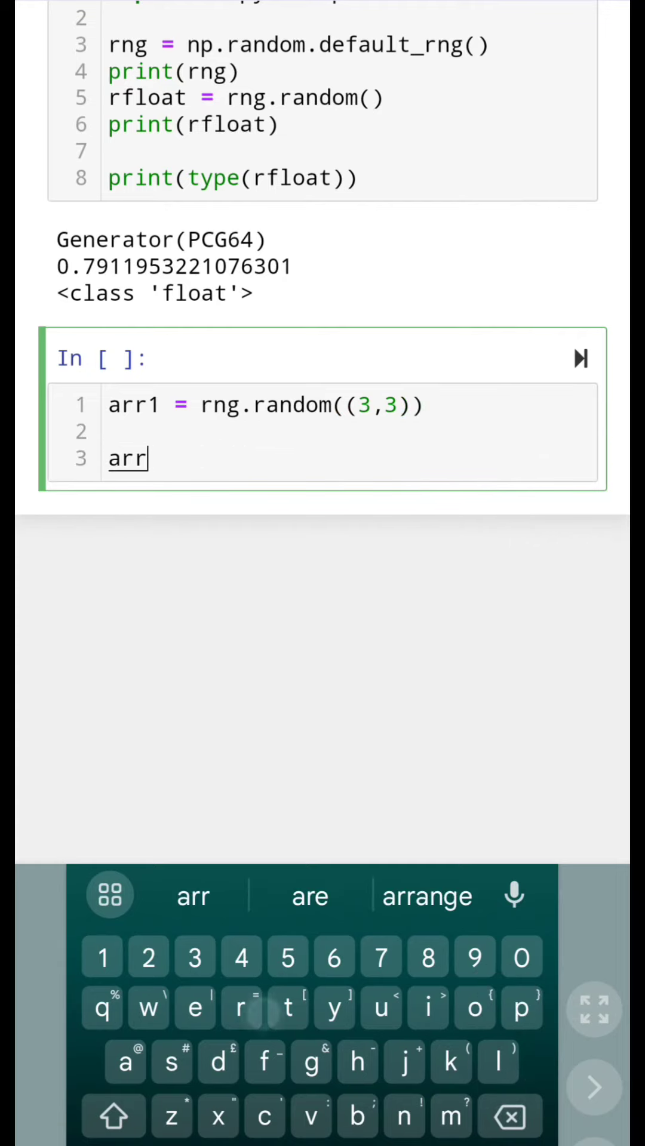